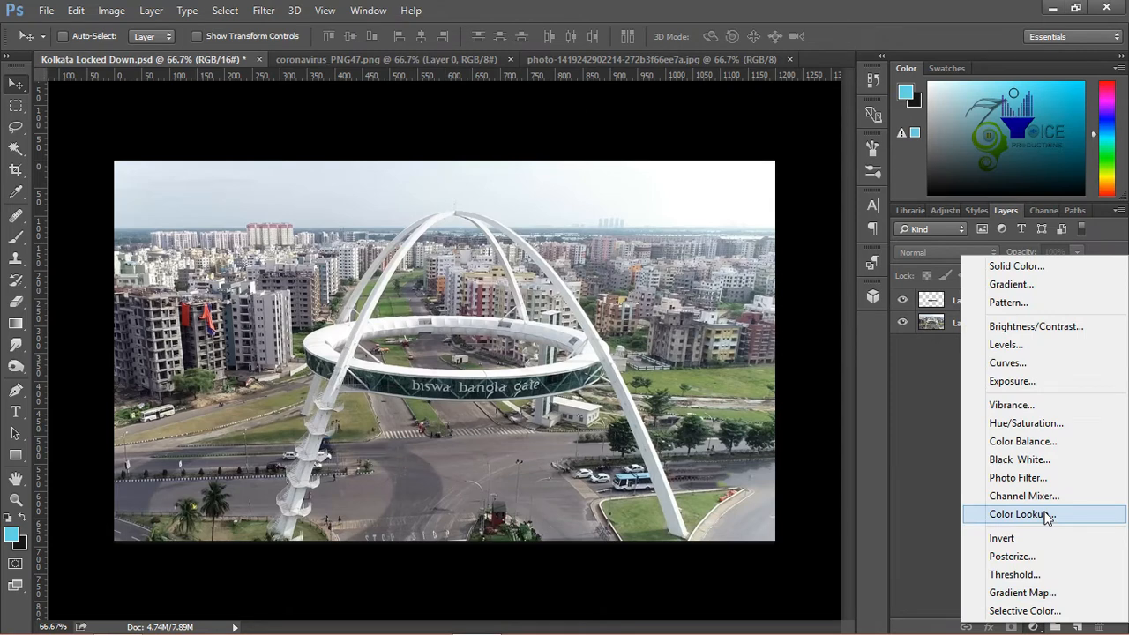
- Add a Color Balance adjustment layer over the cityscape, shifting the midtones toward cyan to -64
{"action": "left_click", "coordinate": [1042, 442]}
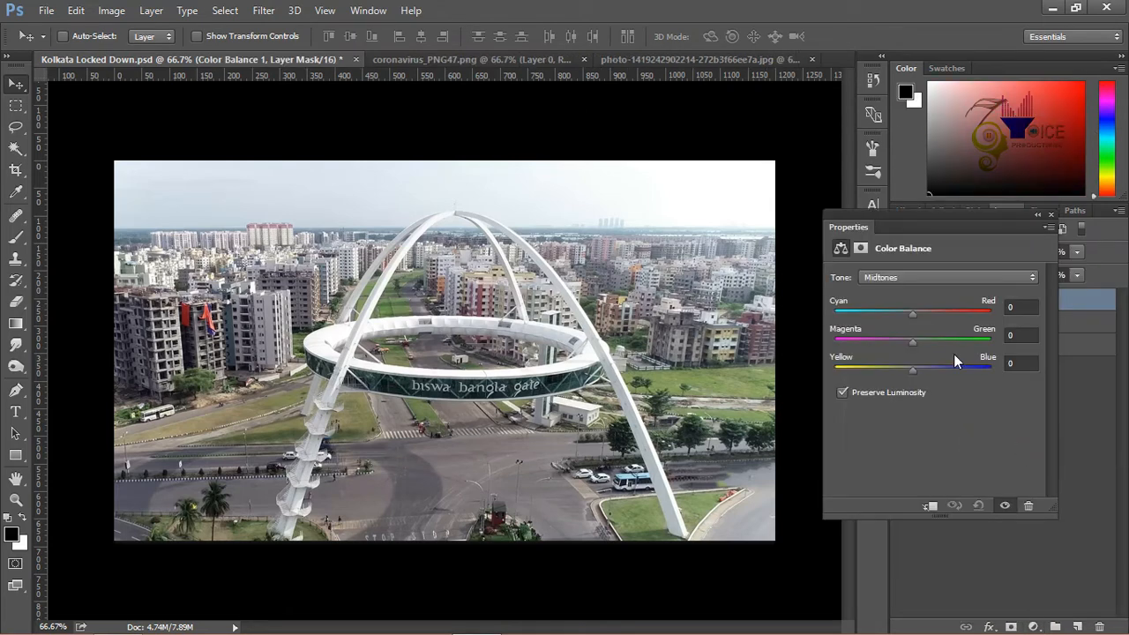
{"action": "left_click_drag", "start_coordinate": [914, 316], "coordinate": [883, 323]}
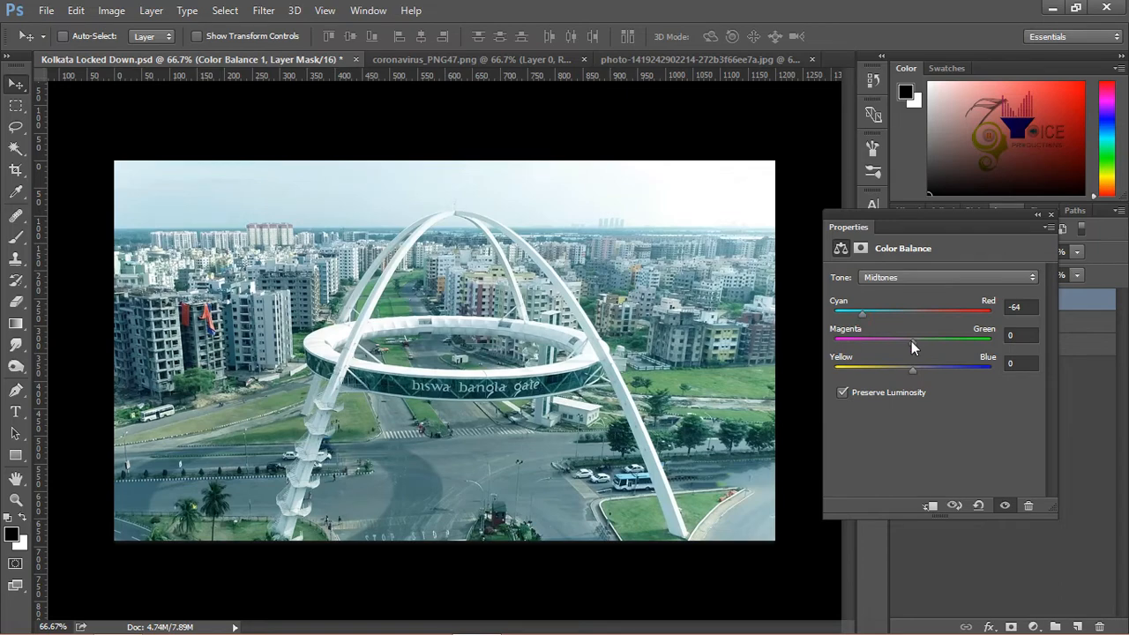
{"action": "left_click", "coordinate": [1051, 215]}
- Bring the virus image from coronavirus_PNG47.png into the Kolkata document and place its layer directly below Layer 1
{"action": "left_click", "coordinate": [429, 58]}
{"action": "left_click_drag", "start_coordinate": [309, 233], "coordinate": [531, 287]}
{"action": "left_click", "coordinate": [557, 269]}
{"action": "left_click_drag", "start_coordinate": [956, 305], "coordinate": [976, 351]}
- Scale the virus down proportionally to about 42% and position it in the centre of the gate's ring
{"action": "key", "text": "ctrl+t"}
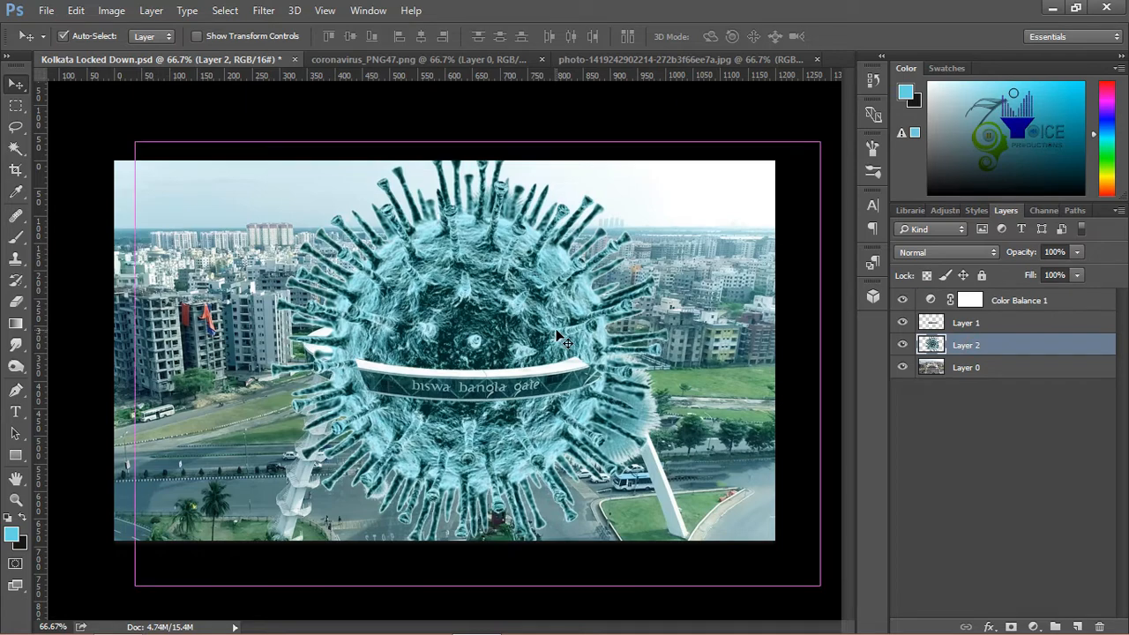
{"action": "left_click_drag", "start_coordinate": [820, 141], "coordinate": [614, 250]}
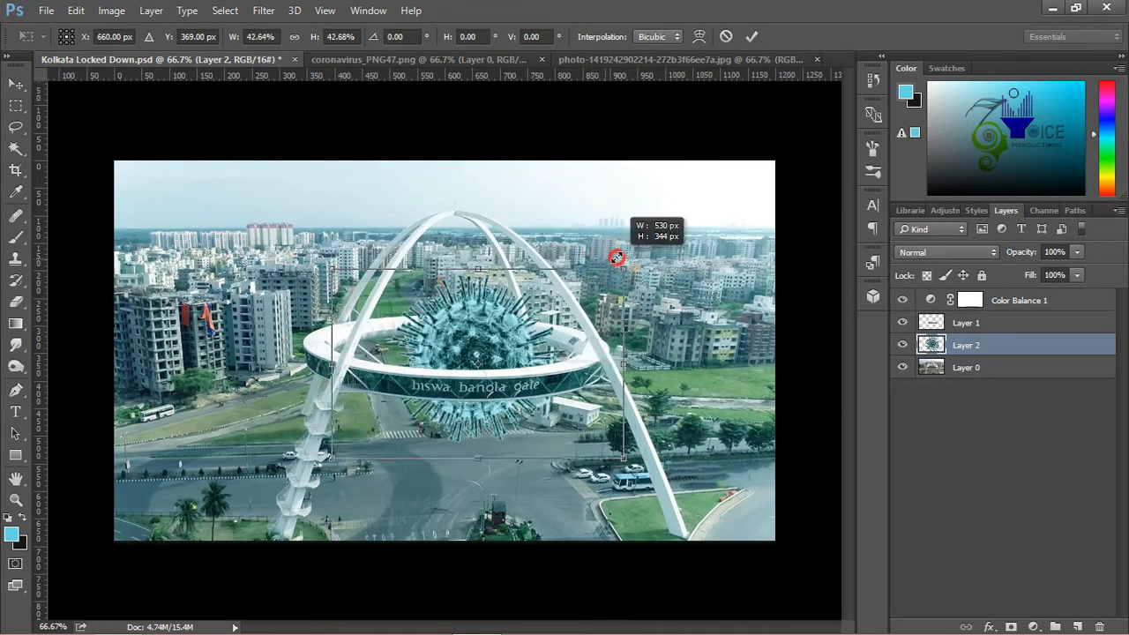
{"action": "key", "text": "Return"}
{"action": "left_click_drag", "start_coordinate": [481, 354], "coordinate": [489, 365]}
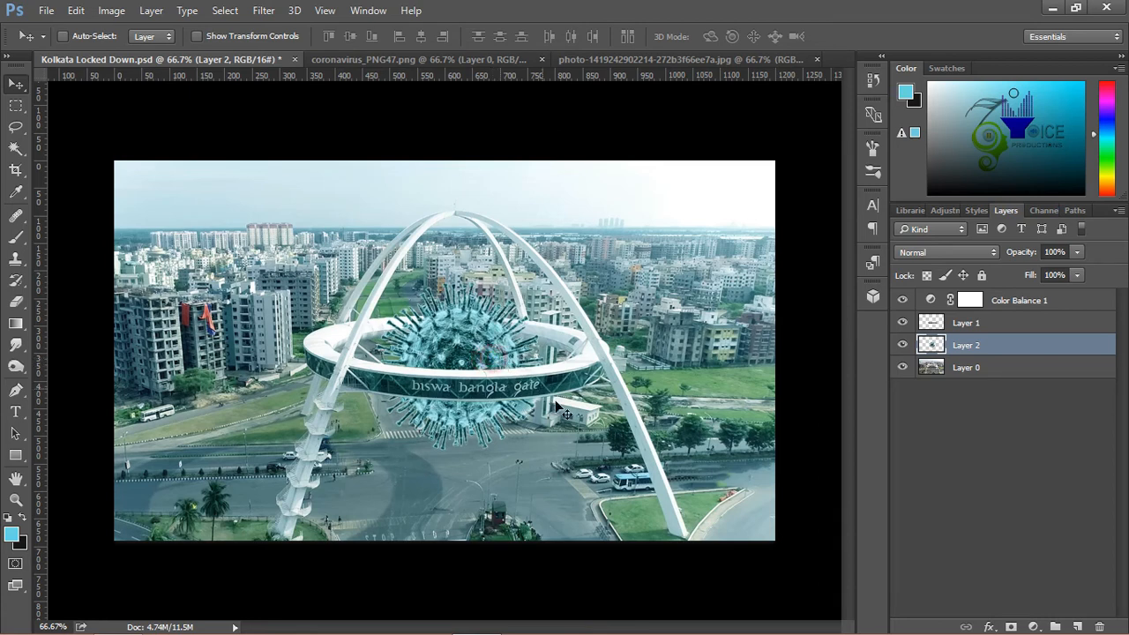
{"action": "left_click_drag", "start_coordinate": [486, 416], "coordinate": [489, 421]}
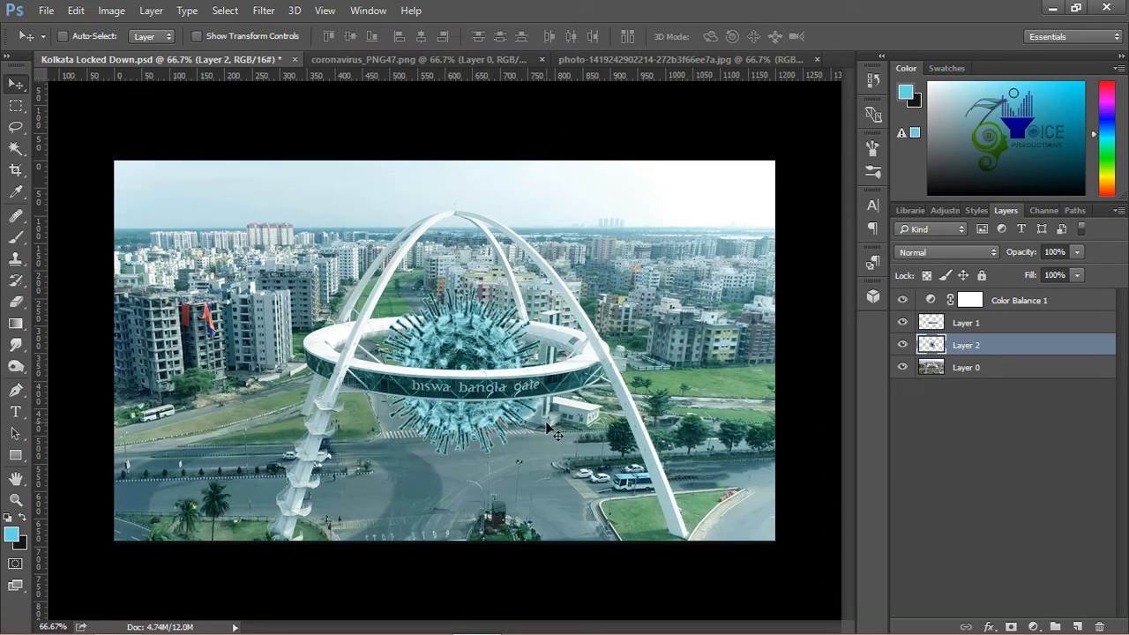
- Rotate the virus counterclockwise within the ring and apply the transformation
{"action": "key", "text": "ctrl+t"}
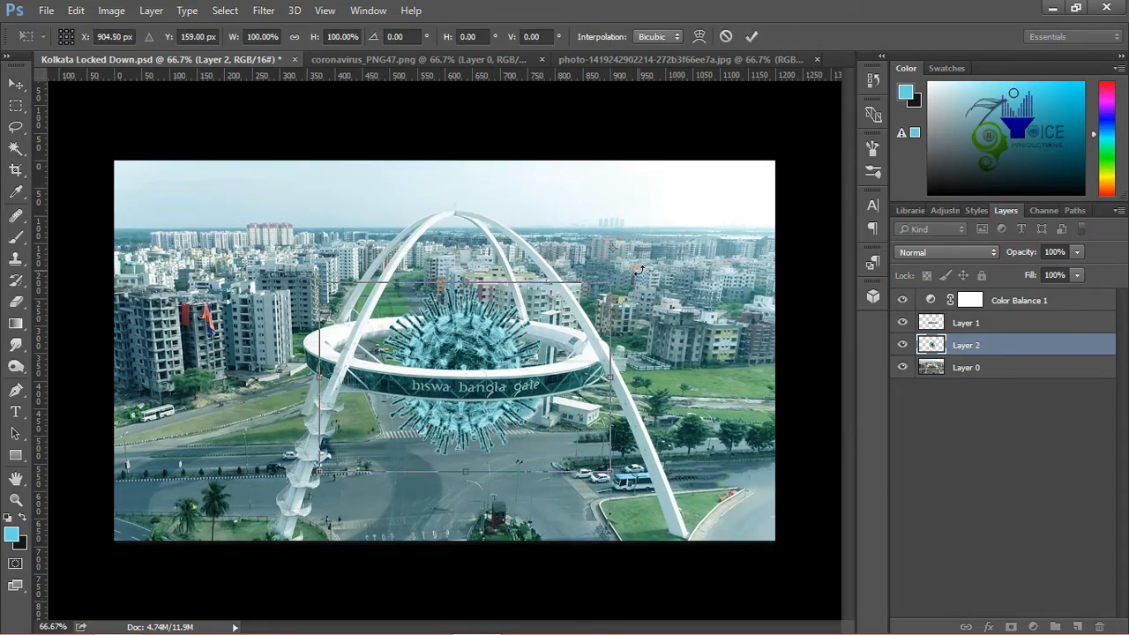
{"action": "left_click_drag", "start_coordinate": [646, 275], "coordinate": [536, 207]}
{"action": "key", "text": "Return"}
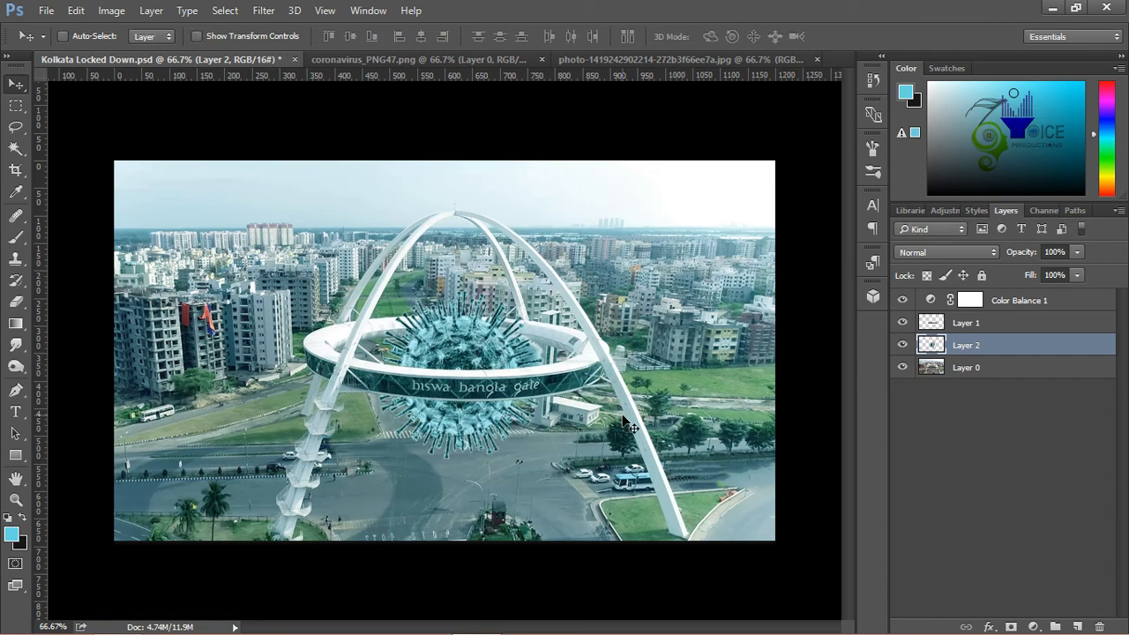
- Add a Color Lookup adjustment layer above Color Balance 1 using the NightFromDay.CUBE 3DLUT file
{"action": "left_click", "coordinate": [993, 304]}
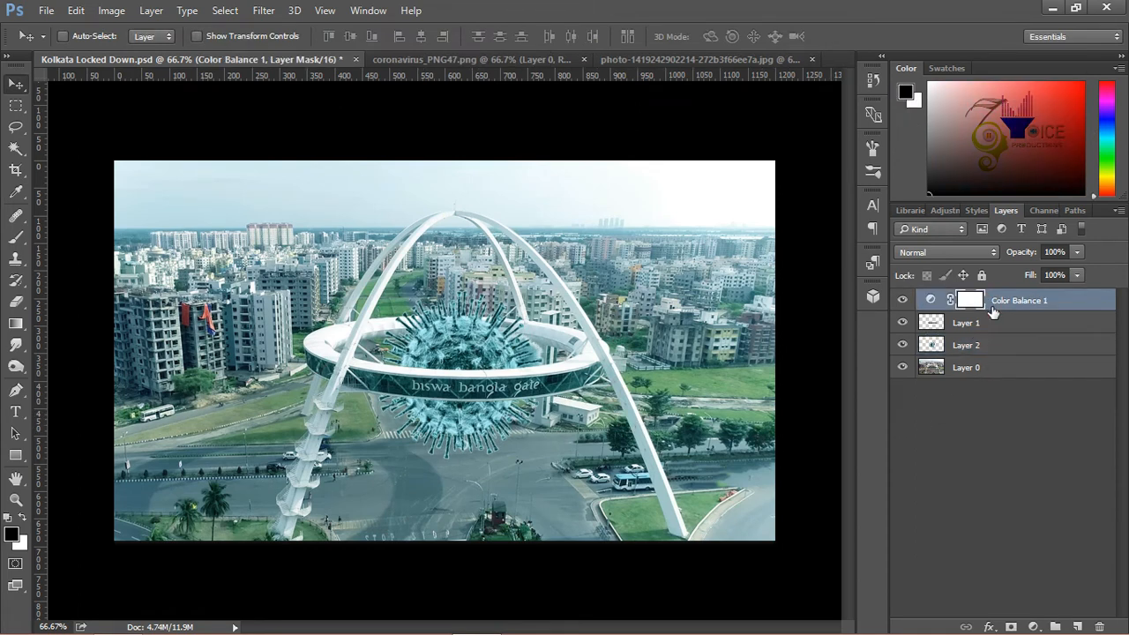
{"action": "left_click", "coordinate": [1034, 627]}
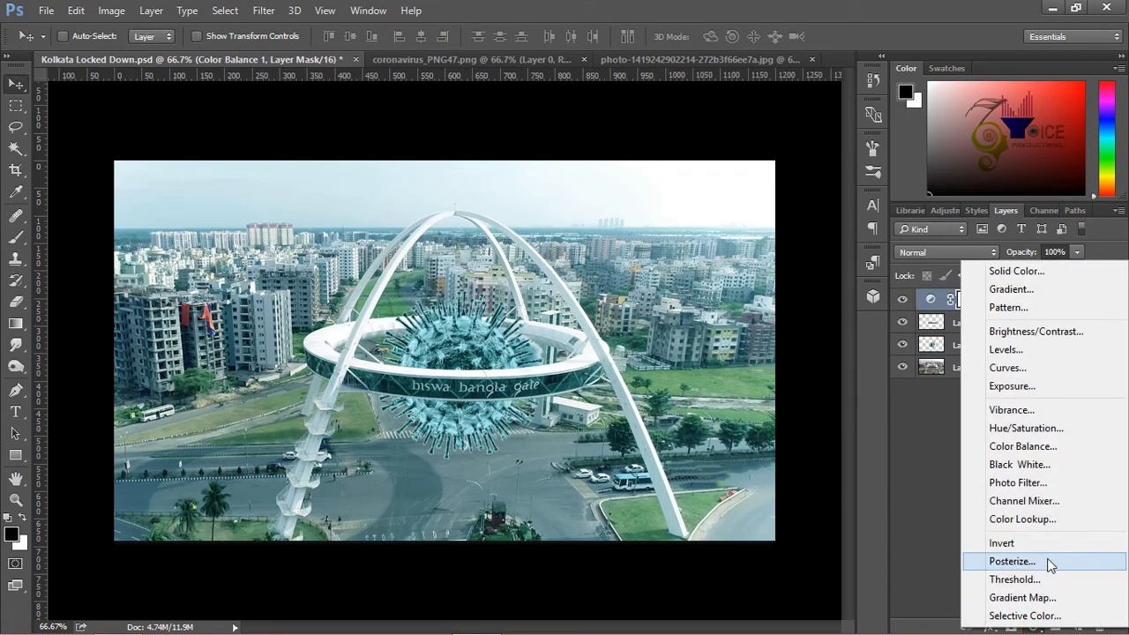
{"action": "left_click", "coordinate": [1046, 517]}
{"action": "left_click", "coordinate": [945, 277]}
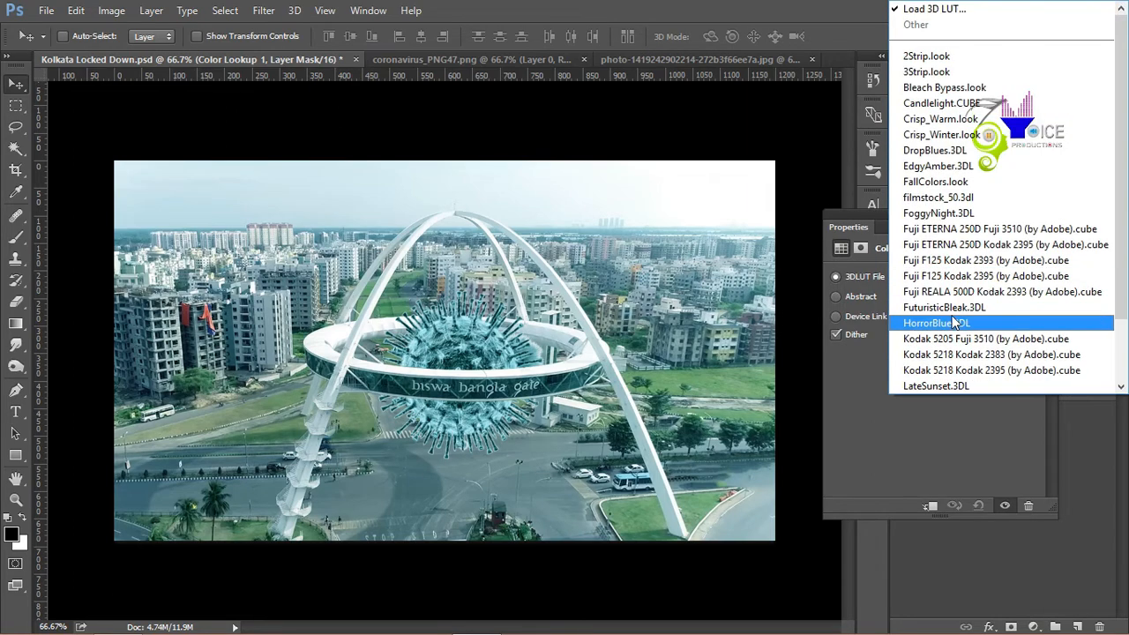
{"action": "left_click", "coordinate": [968, 385]}
{"action": "key", "text": "Down"}
{"action": "key", "text": "Down"}
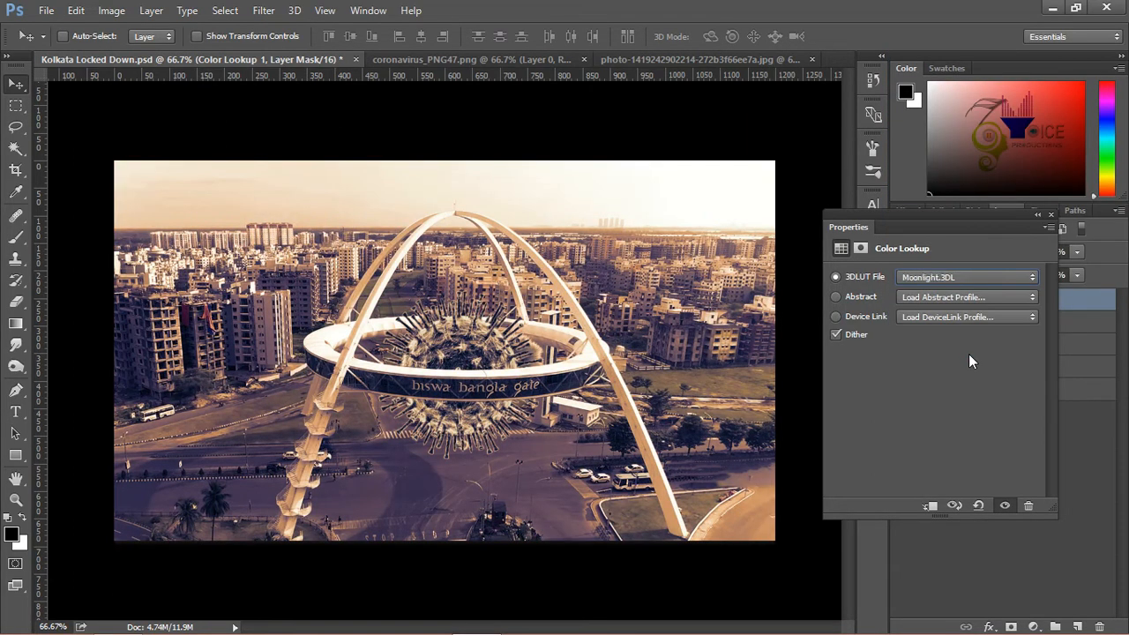
{"action": "key", "text": "Down"}
{"action": "key", "text": "Up"}
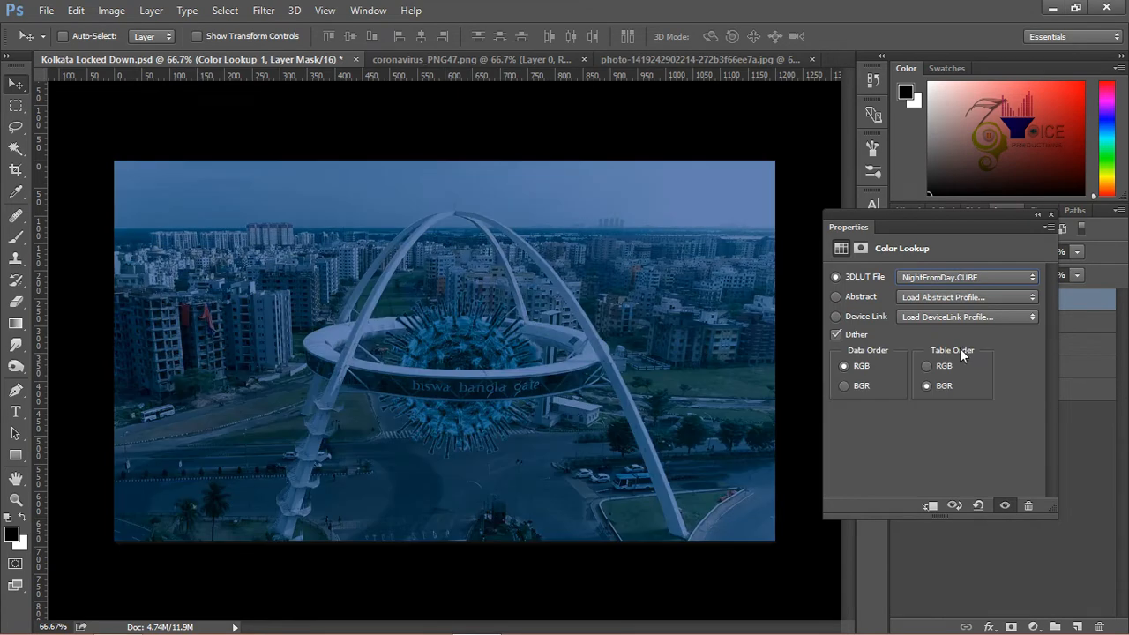
{"action": "left_click", "coordinate": [1049, 215]}
- Paint black at 51% brush opacity on the Color Lookup mask to light the road below the virus, restoring the virus area with white
{"action": "left_click", "coordinate": [16, 236]}
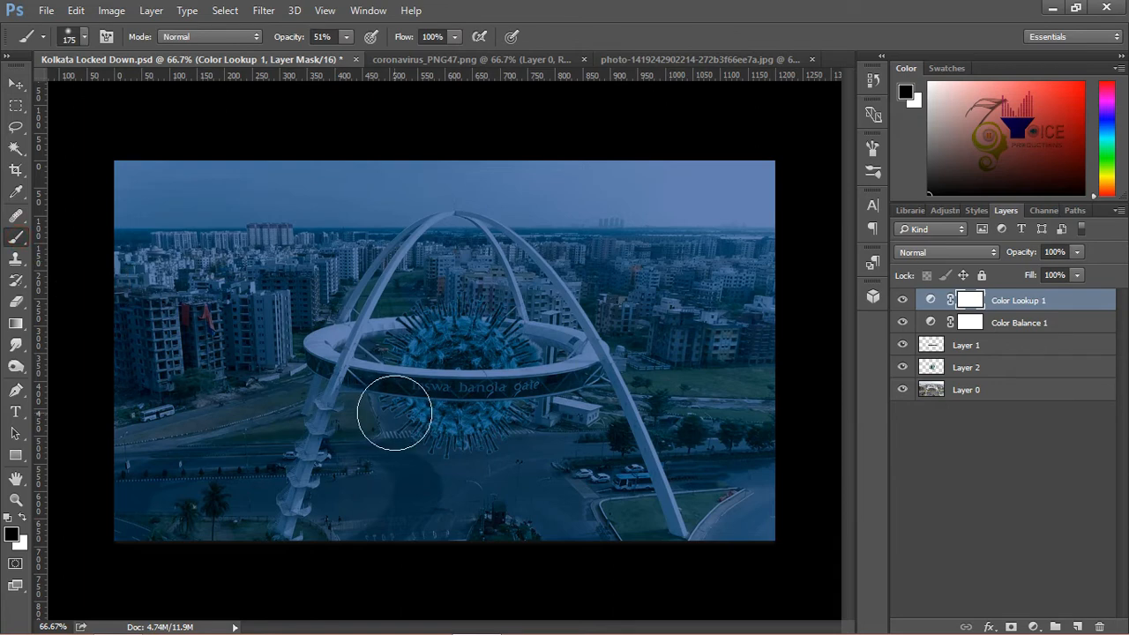
{"action": "mouse_move", "coordinate": [433, 460]}
{"action": "left_mouse_down"}
{"action": "mouse_move", "coordinate": [499, 450]}
{"action": "mouse_move", "coordinate": [461, 454]}
{"action": "mouse_move", "coordinate": [424, 436]}
{"action": "mouse_move", "coordinate": [429, 451]}
{"action": "mouse_move", "coordinate": [499, 457]}
{"action": "mouse_move", "coordinate": [444, 471]}
{"action": "mouse_move", "coordinate": [472, 423]}
{"action": "mouse_move", "coordinate": [536, 463]}
{"action": "mouse_move", "coordinate": [459, 490]}
{"action": "mouse_move", "coordinate": [443, 480]}
{"action": "mouse_move", "coordinate": [546, 481]}
{"action": "mouse_move", "coordinate": [499, 468]}
{"action": "mouse_move", "coordinate": [546, 462]}
{"action": "mouse_move", "coordinate": [360, 473]}
{"action": "mouse_move", "coordinate": [501, 490]}
{"action": "mouse_move", "coordinate": [536, 469]}
{"action": "mouse_move", "coordinate": [556, 496]}
{"action": "mouse_move", "coordinate": [494, 493]}
{"action": "left_mouse_up"}
{"action": "key", "text": "x"}
{"action": "key", "text": "x"}
{"action": "key", "text": "x"}
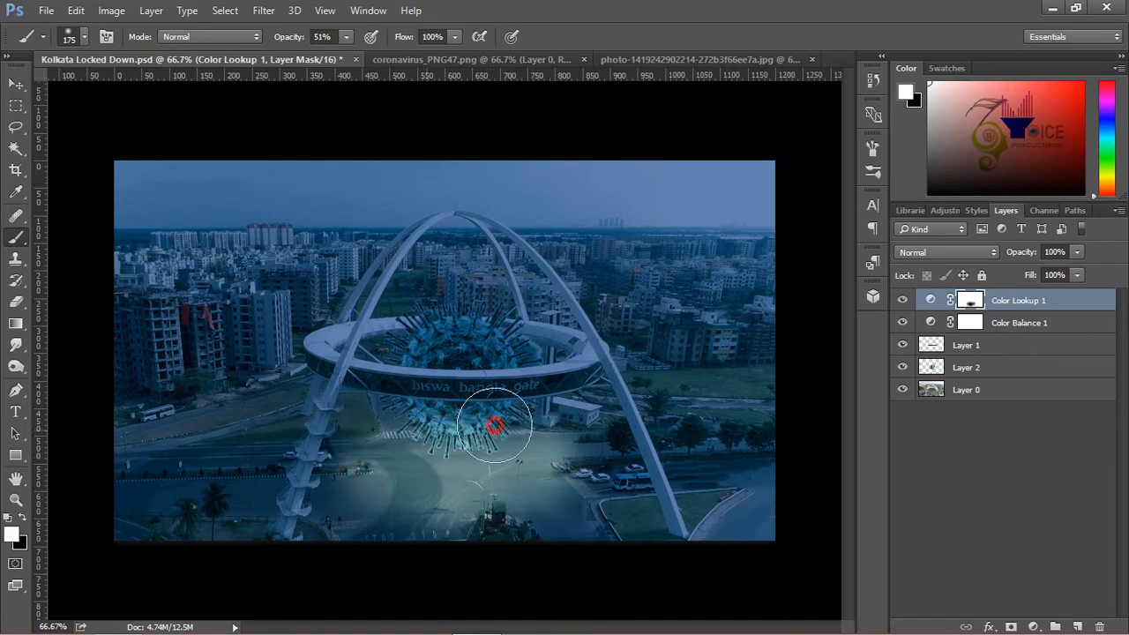
{"action": "left_click_drag", "start_coordinate": [496, 426], "coordinate": [499, 429]}
{"action": "left_click", "coordinate": [248, 428]}
{"action": "left_click", "coordinate": [461, 427]}
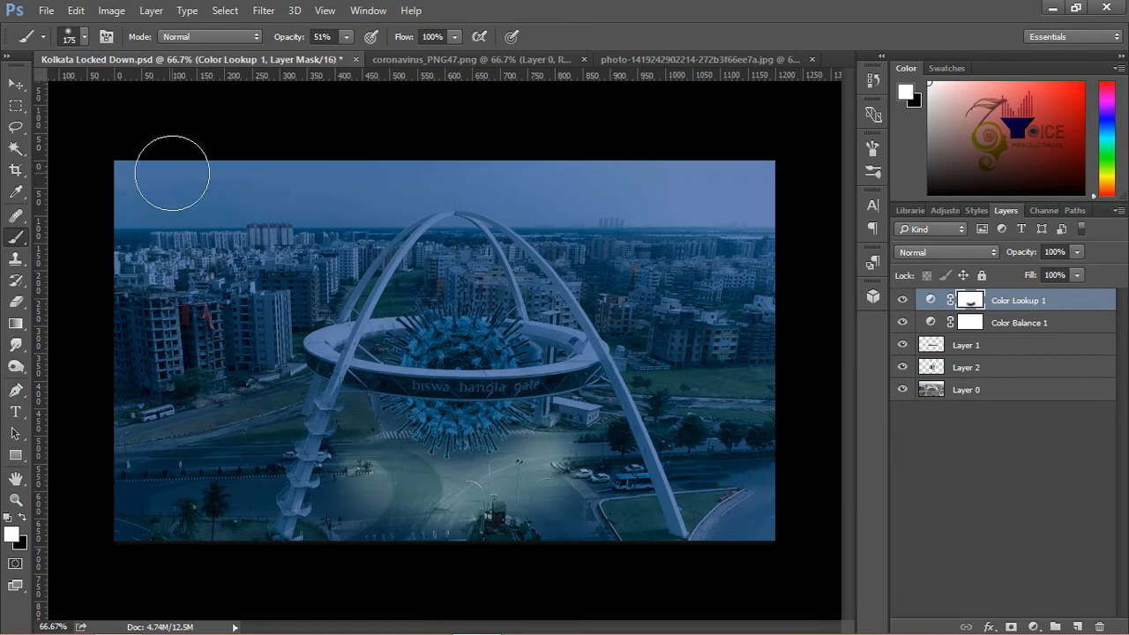
- Apply a Curves correction directly to the virus on Layer 2, raising the curve to brighten it
{"action": "left_click", "coordinate": [16, 82]}
{"action": "left_click", "coordinate": [968, 372]}
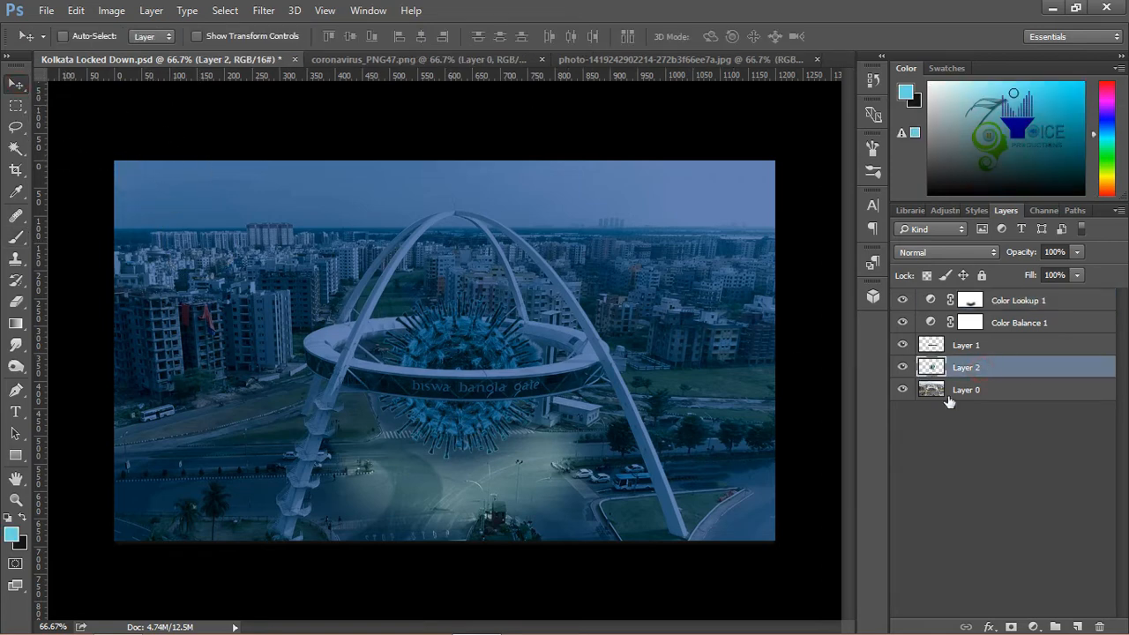
{"action": "left_click", "coordinate": [1033, 626]}
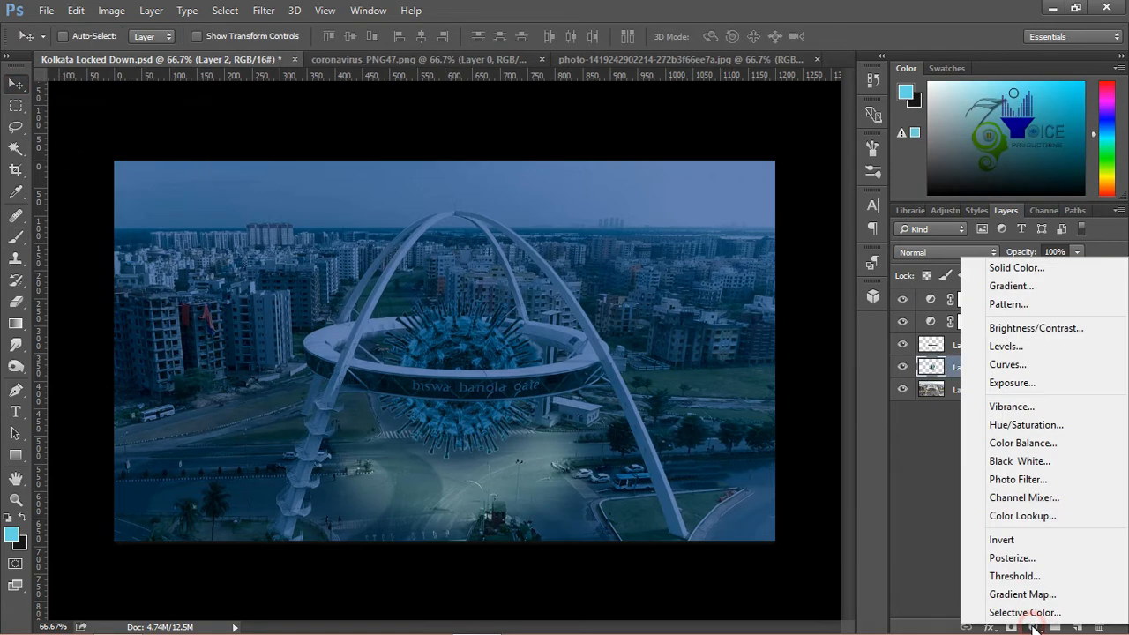
{"action": "left_click", "coordinate": [921, 534]}
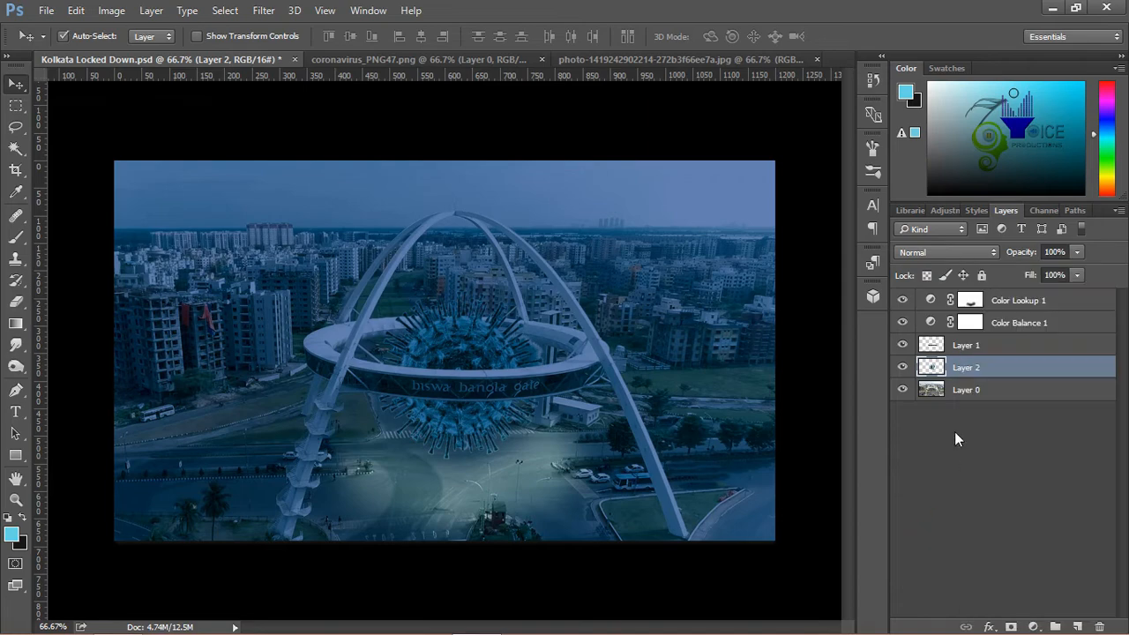
{"action": "key", "text": "ctrl+m"}
{"action": "left_click_drag", "start_coordinate": [368, 18], "coordinate": [744, 142]}
{"action": "left_click", "coordinate": [862, 329]}
{"action": "left_click_drag", "start_coordinate": [863, 328], "coordinate": [831, 308]}
{"action": "left_click_drag", "start_coordinate": [1090, 152], "coordinate": [856, 157]}
{"action": "left_click", "coordinate": [940, 185]}
{"action": "key", "text": "v"}
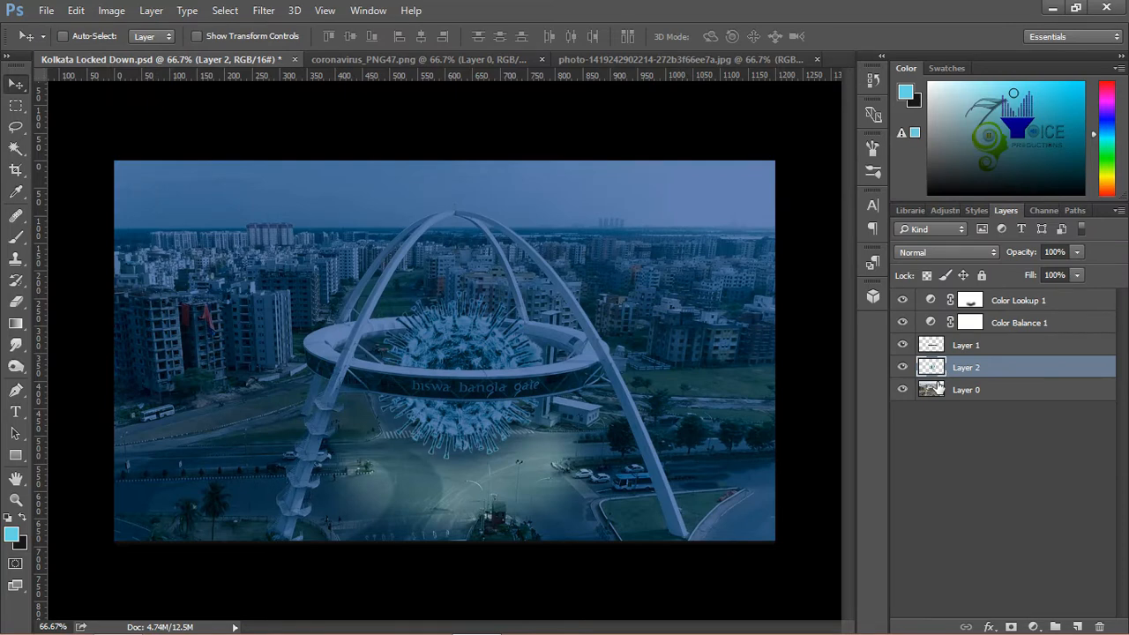
- Add a Curves adjustment layer above Color Balance 1 and pull the RGB midtones down slightly
{"action": "left_click", "coordinate": [1019, 324]}
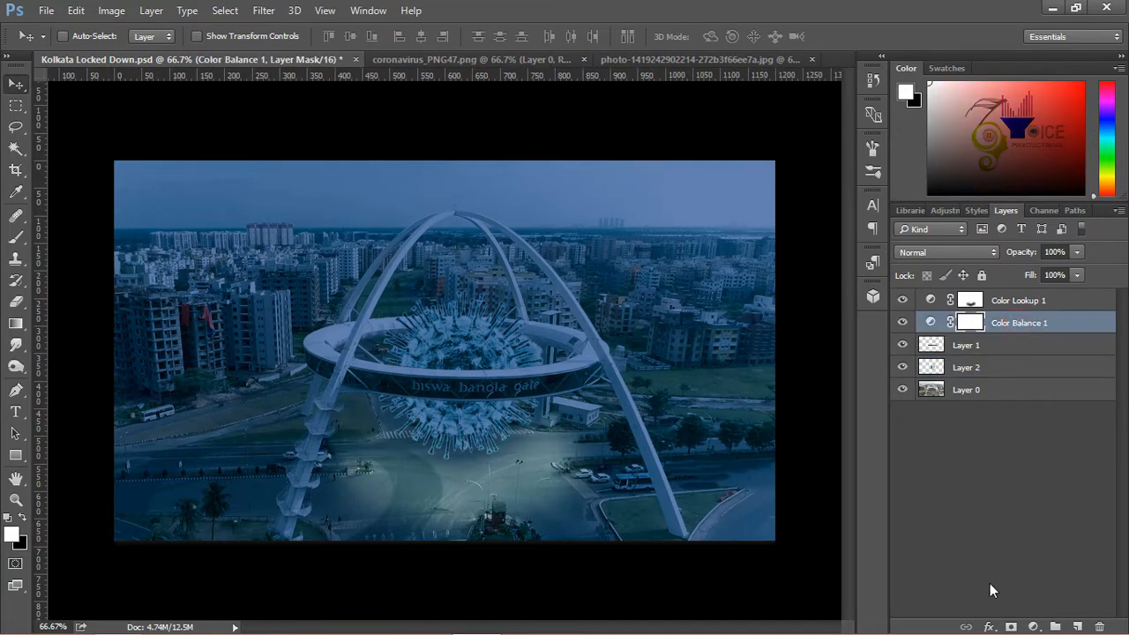
{"action": "left_click", "coordinate": [1032, 627]}
{"action": "left_click", "coordinate": [957, 361]}
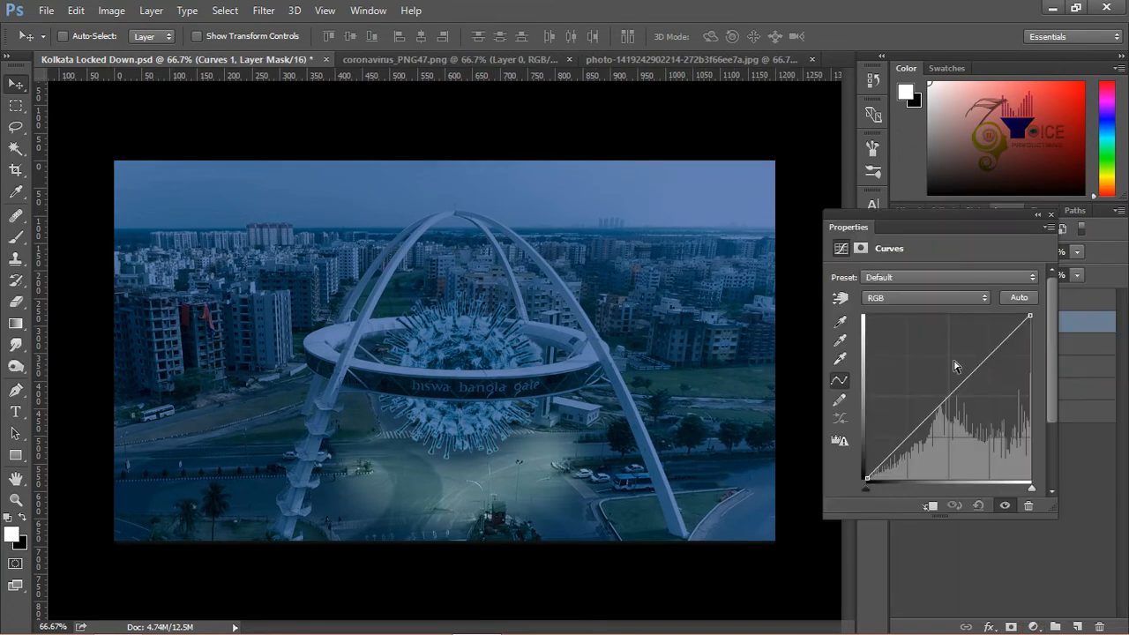
{"action": "left_click_drag", "start_coordinate": [958, 384], "coordinate": [964, 389]}
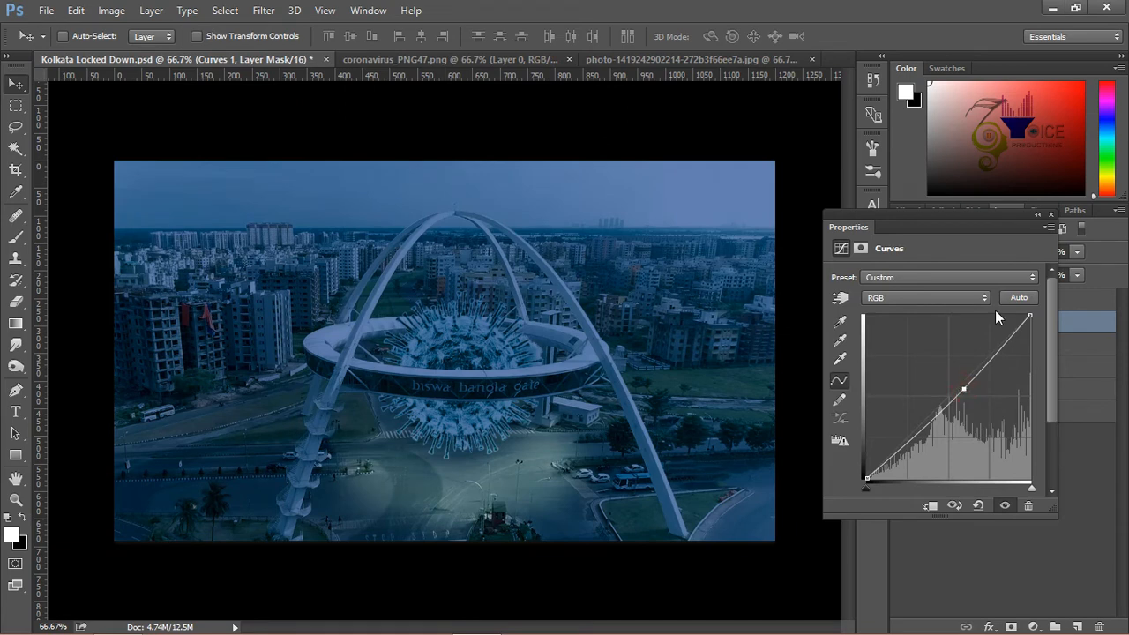
{"action": "left_click", "coordinate": [1051, 214]}
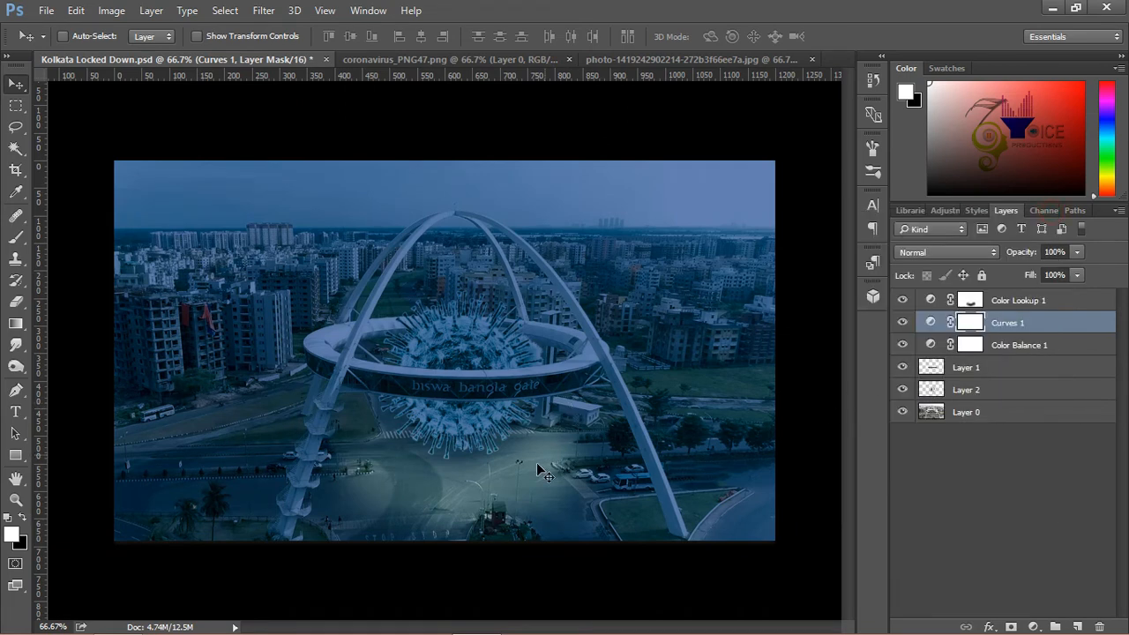
- Apply Brightness/Contrast to the virus on Layer 2, raising brightness to about 6 and lowering the contrast
{"action": "left_click", "coordinate": [473, 351], "text": "ctrl"}
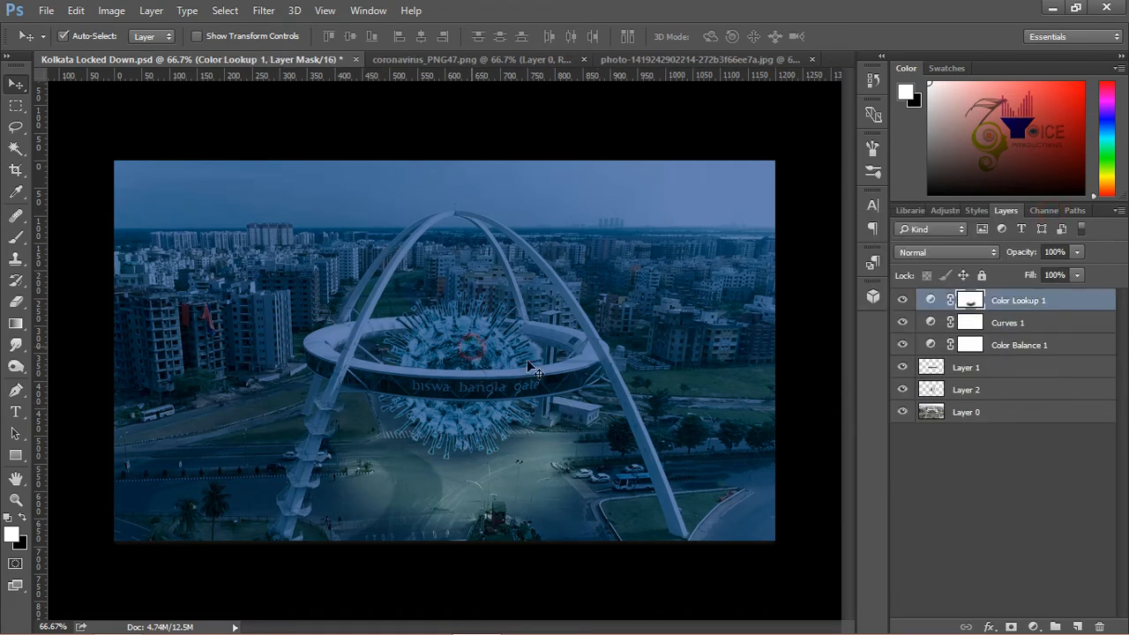
{"action": "left_click", "coordinate": [958, 369]}
{"action": "left_click", "coordinate": [961, 390]}
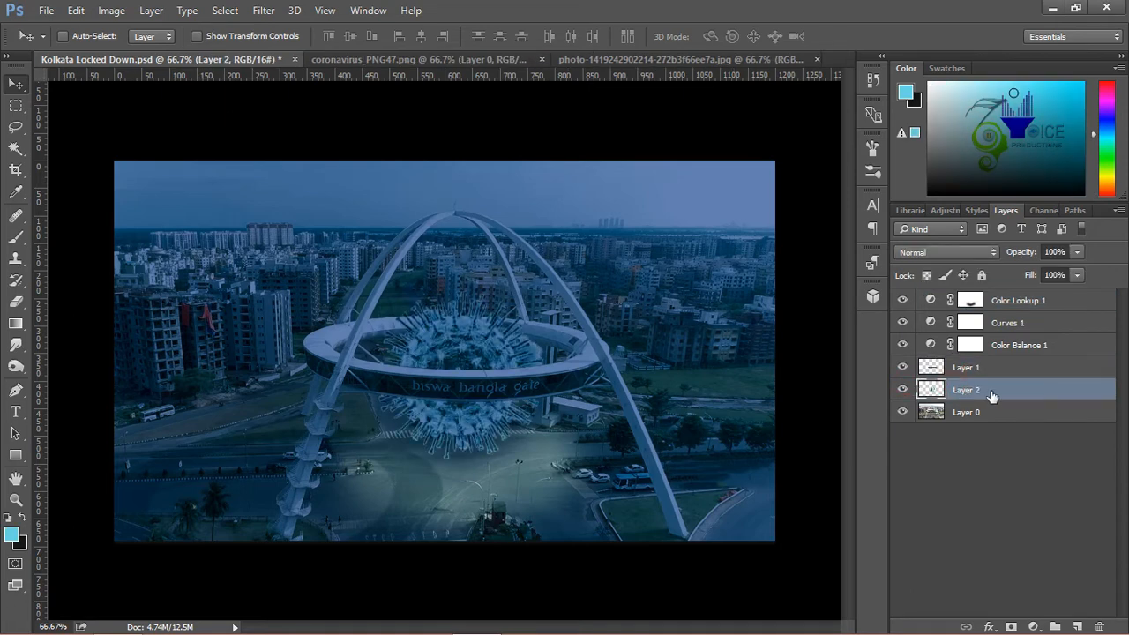
{"action": "left_click", "coordinate": [112, 11]}
{"action": "mouse_move", "coordinate": [208, 52]}
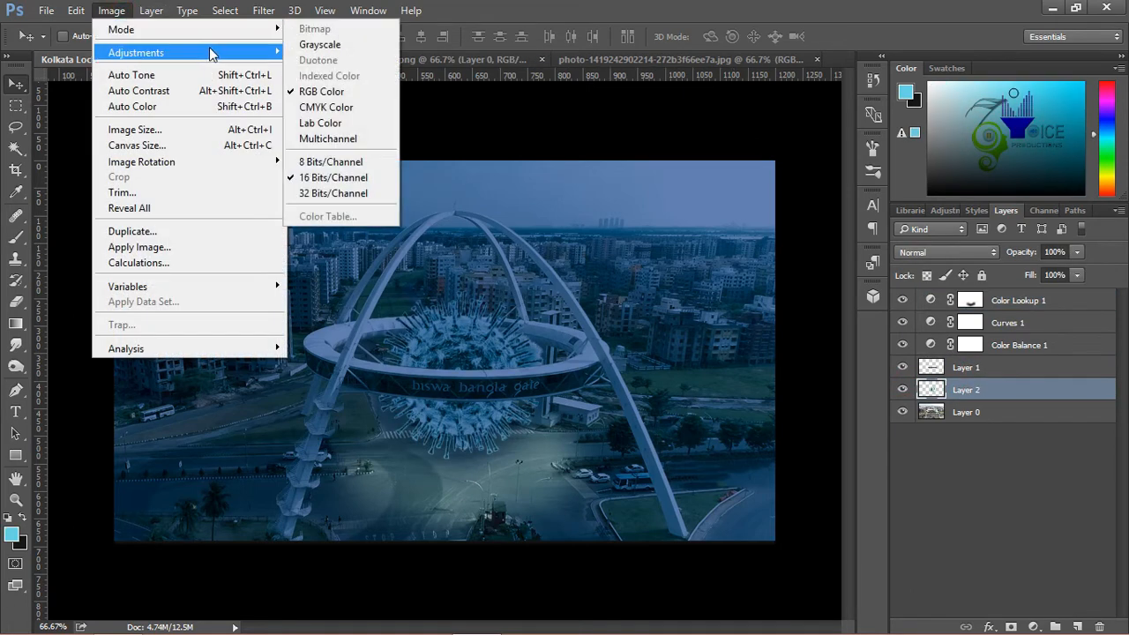
{"action": "left_click", "coordinate": [355, 53]}
{"action": "left_click_drag", "start_coordinate": [508, 159], "coordinate": [729, 156]}
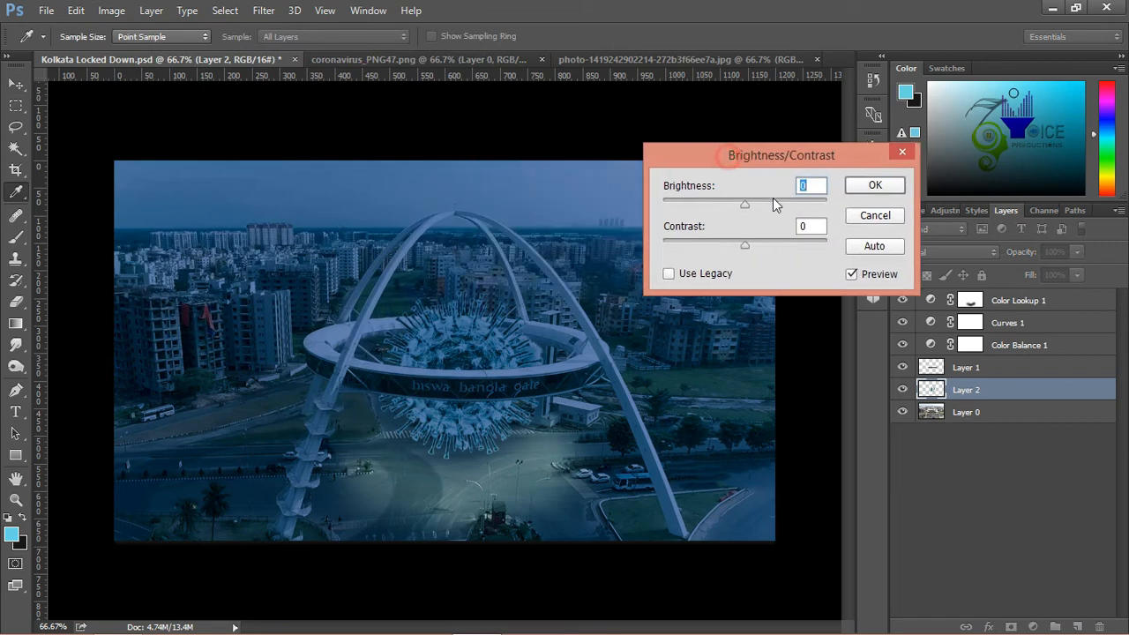
{"action": "mouse_move", "coordinate": [747, 205]}
{"action": "left_mouse_down"}
{"action": "mouse_move", "coordinate": [767, 206]}
{"action": "mouse_move", "coordinate": [747, 206]}
{"action": "left_mouse_up"}
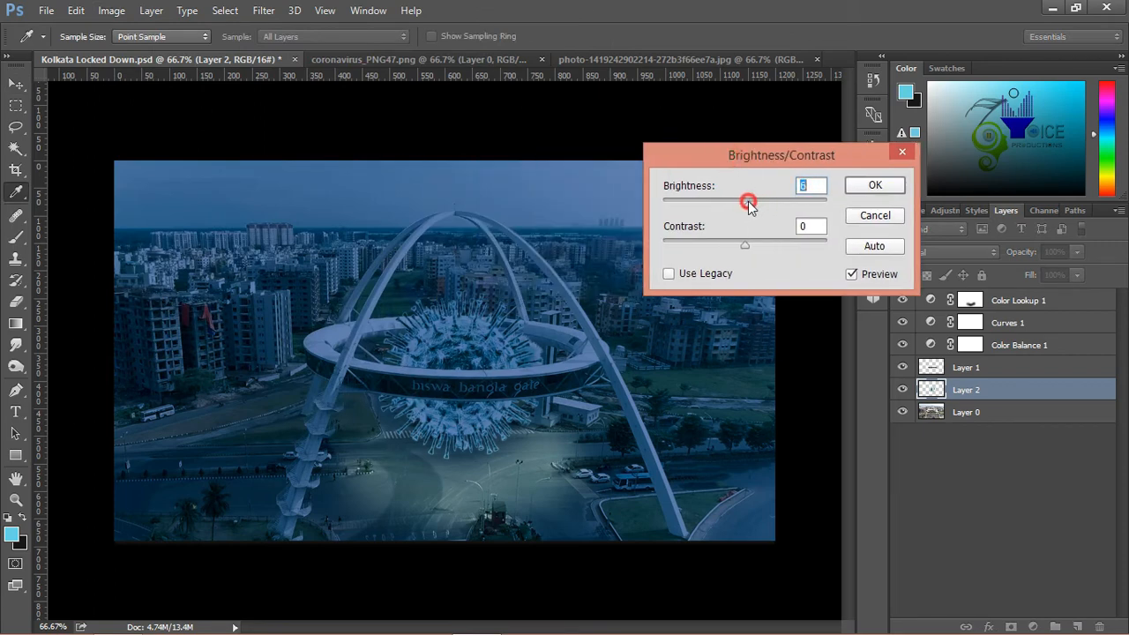
{"action": "mouse_move", "coordinate": [745, 246]}
{"action": "left_mouse_down"}
{"action": "mouse_move", "coordinate": [764, 242]}
{"action": "mouse_move", "coordinate": [728, 246]}
{"action": "left_mouse_up"}
{"action": "left_click", "coordinate": [875, 185]}
{"action": "key", "text": "v"}
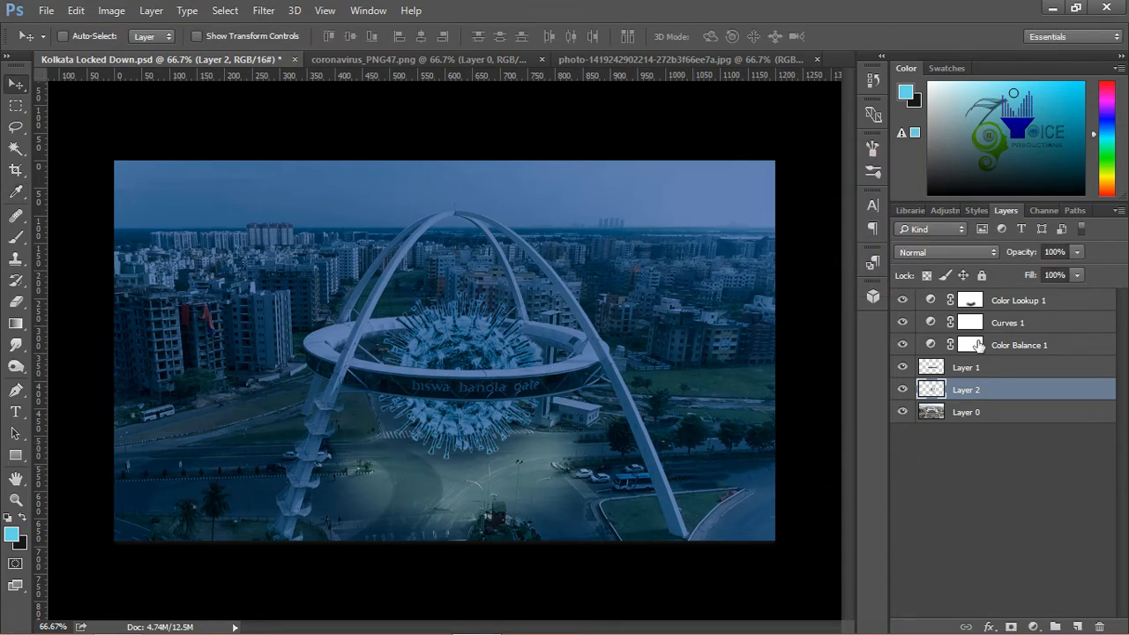
- Create a new empty layer and move it beneath the cityscape on Layer 0
{"action": "left_click", "coordinate": [982, 413]}
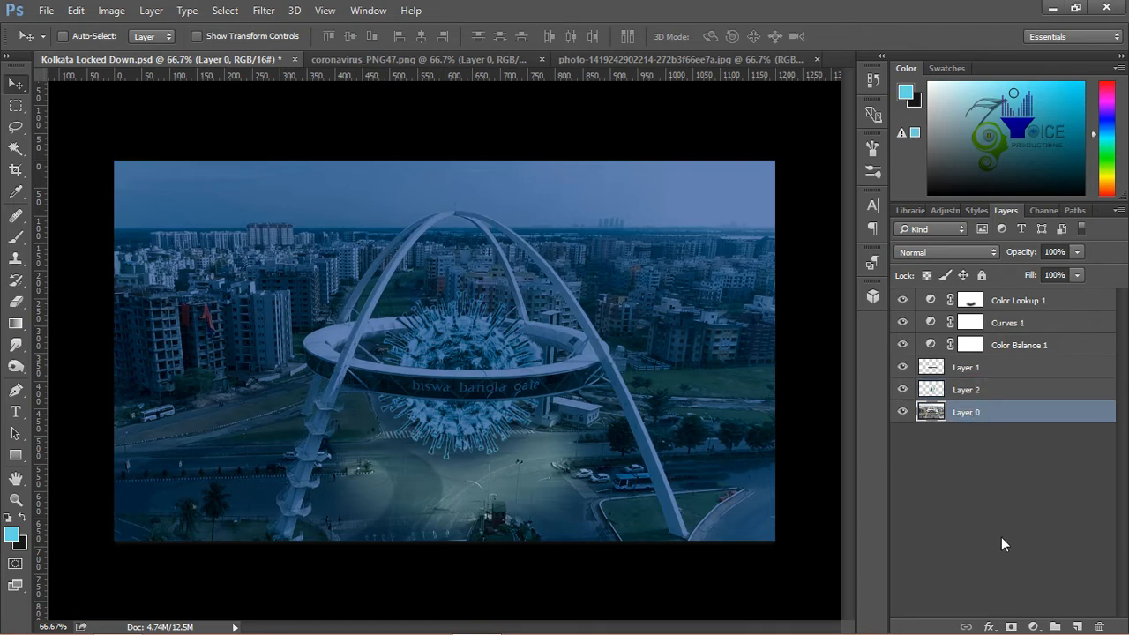
{"action": "left_click", "coordinate": [1013, 626]}
{"action": "left_click", "coordinate": [969, 395]}
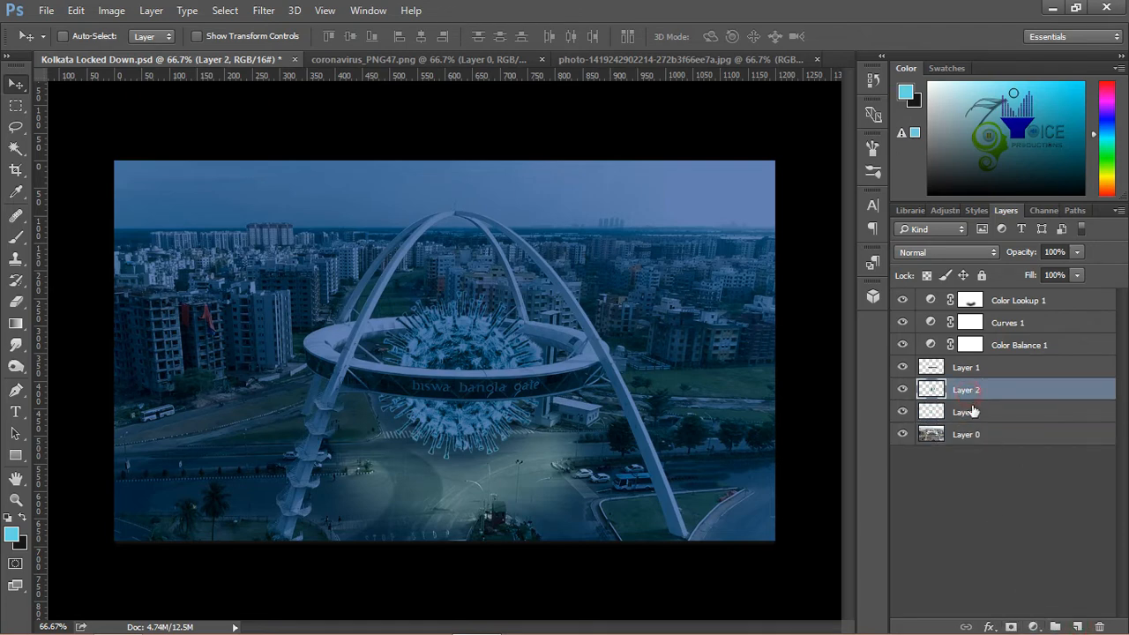
{"action": "left_click_drag", "start_coordinate": [970, 412], "coordinate": [980, 434]}
- Add a layer mask to Layer 0 and fade out the daytime sky above the skyline with a short linear gradient
{"action": "left_click", "coordinate": [935, 408]}
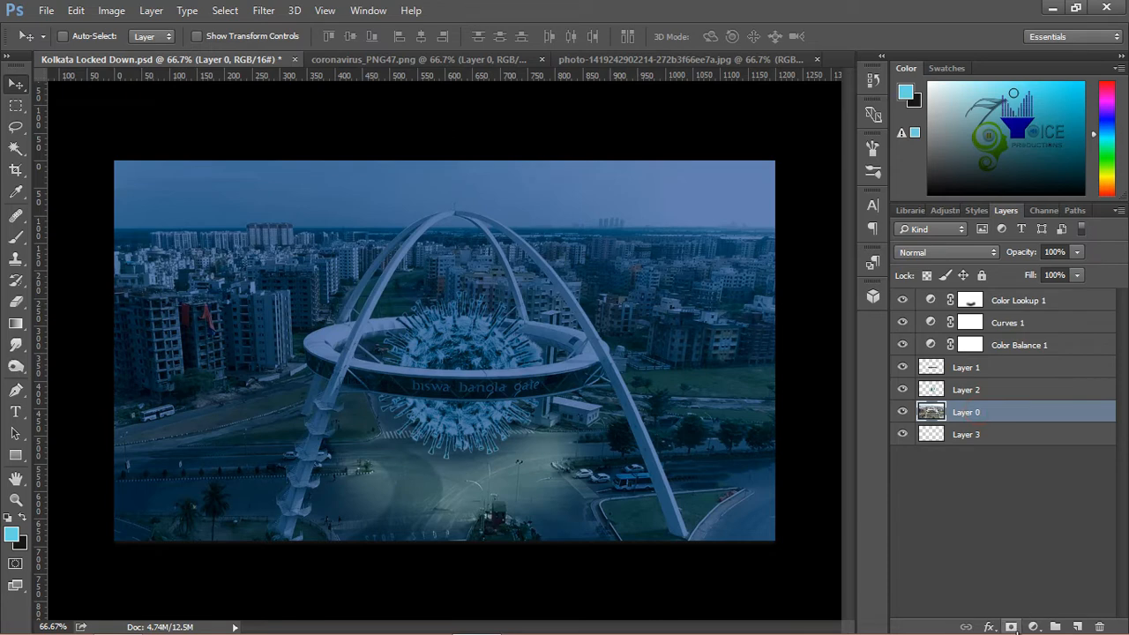
{"action": "left_click", "coordinate": [1010, 626]}
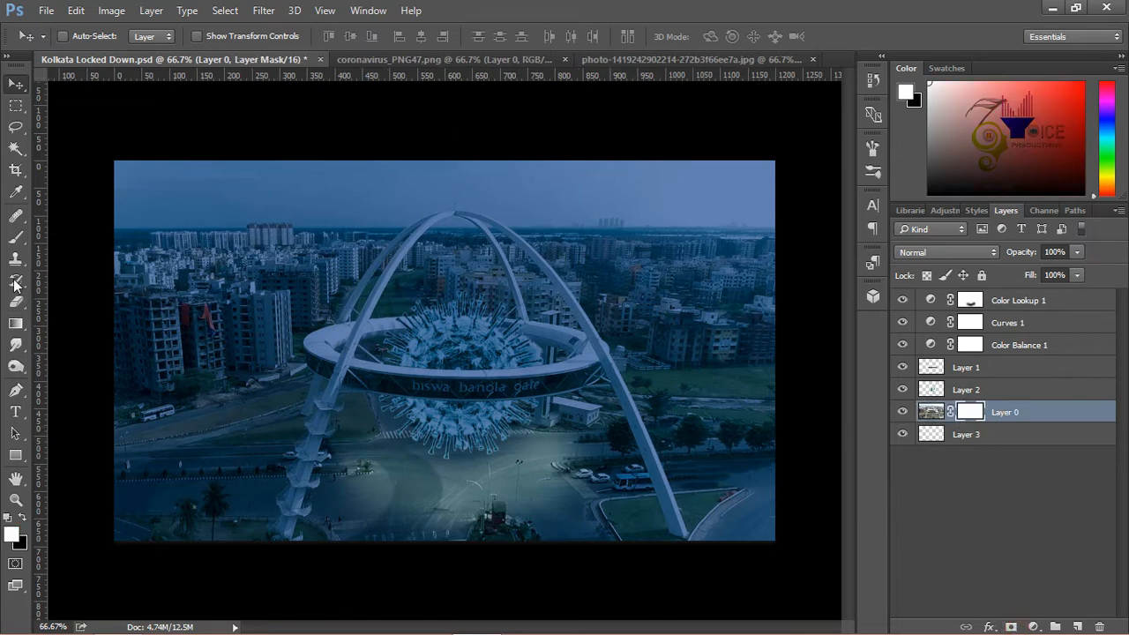
{"action": "left_click", "coordinate": [16, 322]}
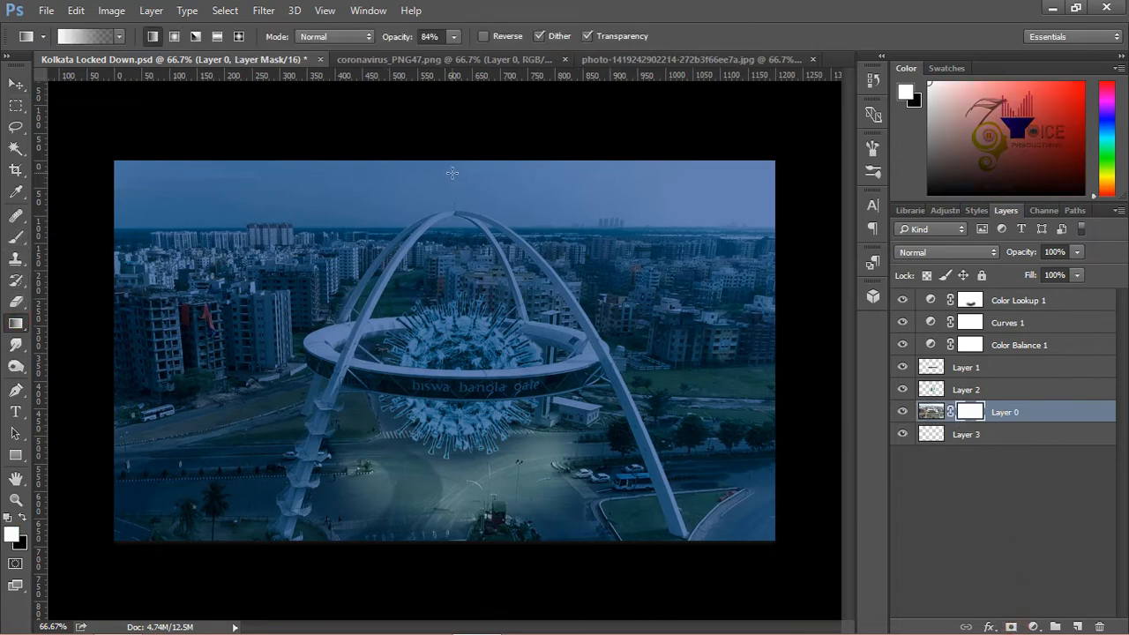
{"action": "left_click_drag", "start_coordinate": [455, 212], "coordinate": [475, 247]}
{"action": "key", "text": "ctrl+z"}
{"action": "key", "text": "ctrl+z"}
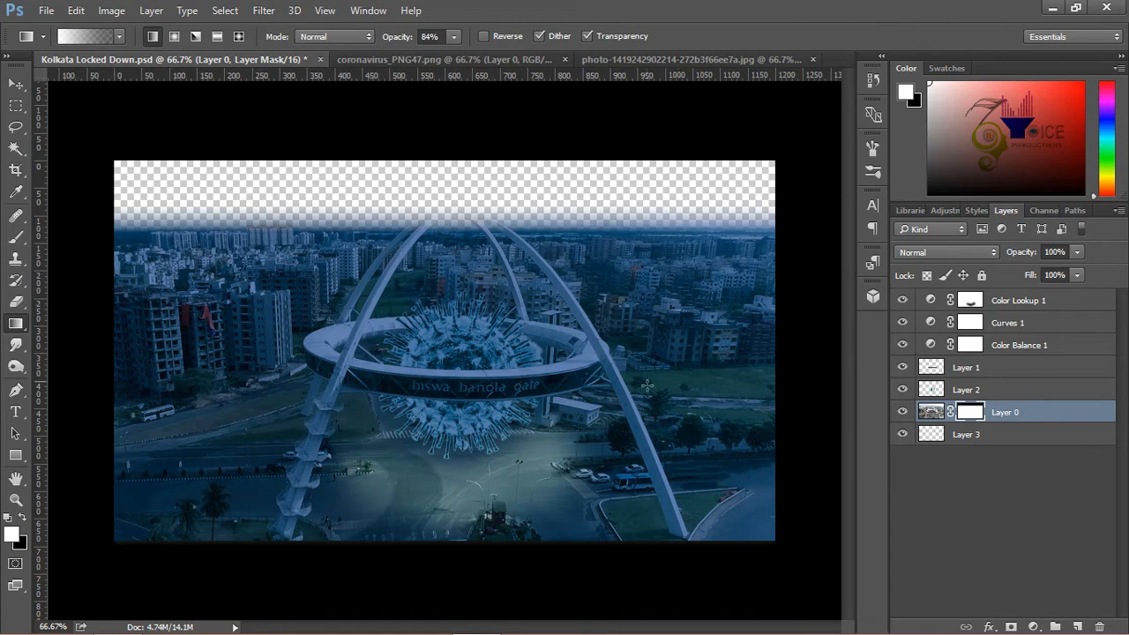
- Bring the starry night-sky photo into the Kolkata Locked Down.psd composite as a layer directly above Layer 3, accepting the bit-depth conversion
{"action": "left_click", "coordinate": [946, 436]}
{"action": "left_click", "coordinate": [599, 59]}
{"action": "left_click_drag", "start_coordinate": [434, 268], "coordinate": [349, 264]}
{"action": "key", "text": "ctrl+z"}
{"action": "left_click", "coordinate": [15, 83]}
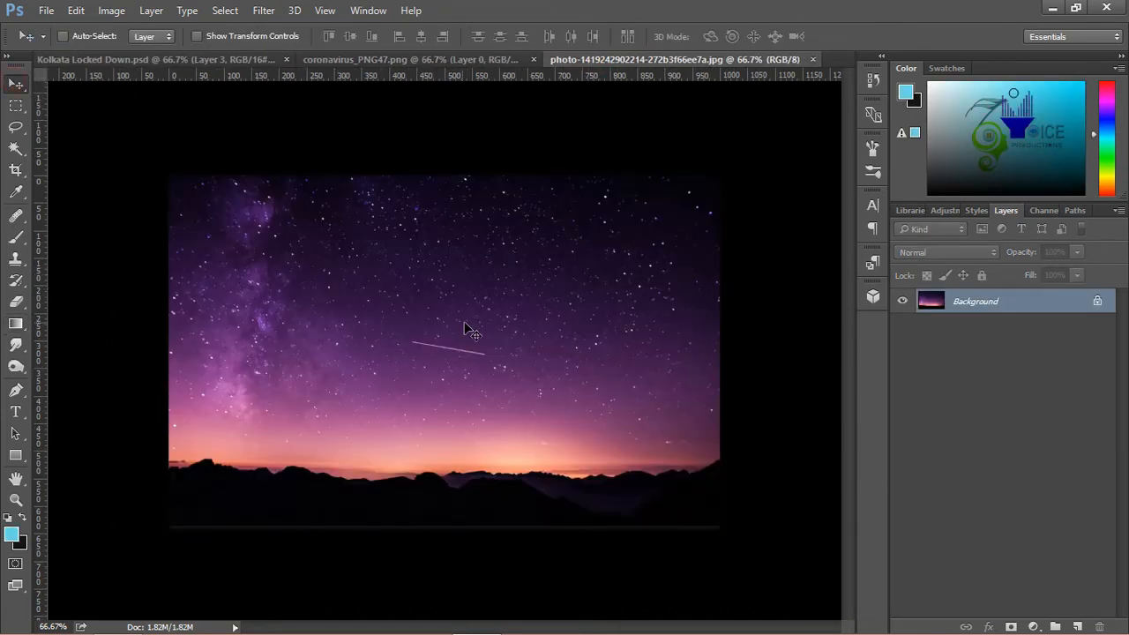
{"action": "left_click_drag", "start_coordinate": [468, 328], "coordinate": [407, 252]}
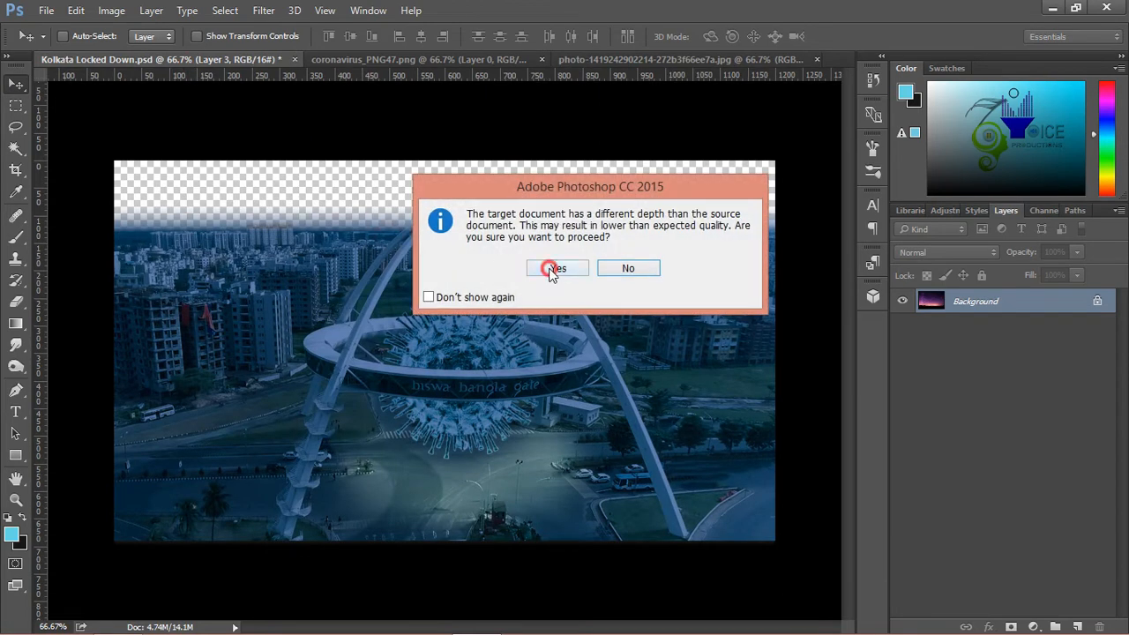
{"action": "left_click", "coordinate": [556, 266]}
{"action": "mouse_move", "coordinate": [994, 436]}
{"action": "left_mouse_down"}
{"action": "mouse_move", "coordinate": [995, 471]}
{"action": "mouse_move", "coordinate": [993, 440]}
{"action": "left_mouse_up"}
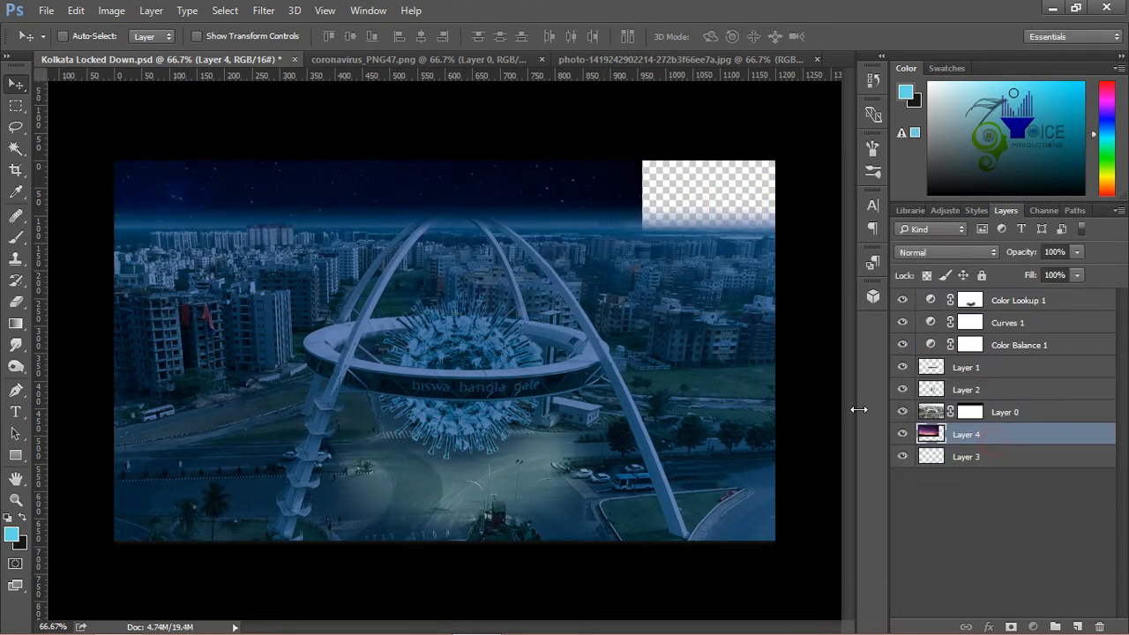
- Align the night sky with the canvas top and transform it to 120.30% width and 24.37% height, filling the area above the skyline
{"action": "mouse_move", "coordinate": [561, 181]}
{"action": "left_mouse_down"}
{"action": "mouse_move", "coordinate": [723, 182]}
{"action": "mouse_move", "coordinate": [567, 187]}
{"action": "left_mouse_up"}
{"action": "key", "text": "ctrl+t"}
{"action": "left_click_drag", "start_coordinate": [566, 293], "coordinate": [562, 337]}
{"action": "left_click_drag", "start_coordinate": [663, 329], "coordinate": [778, 328]}
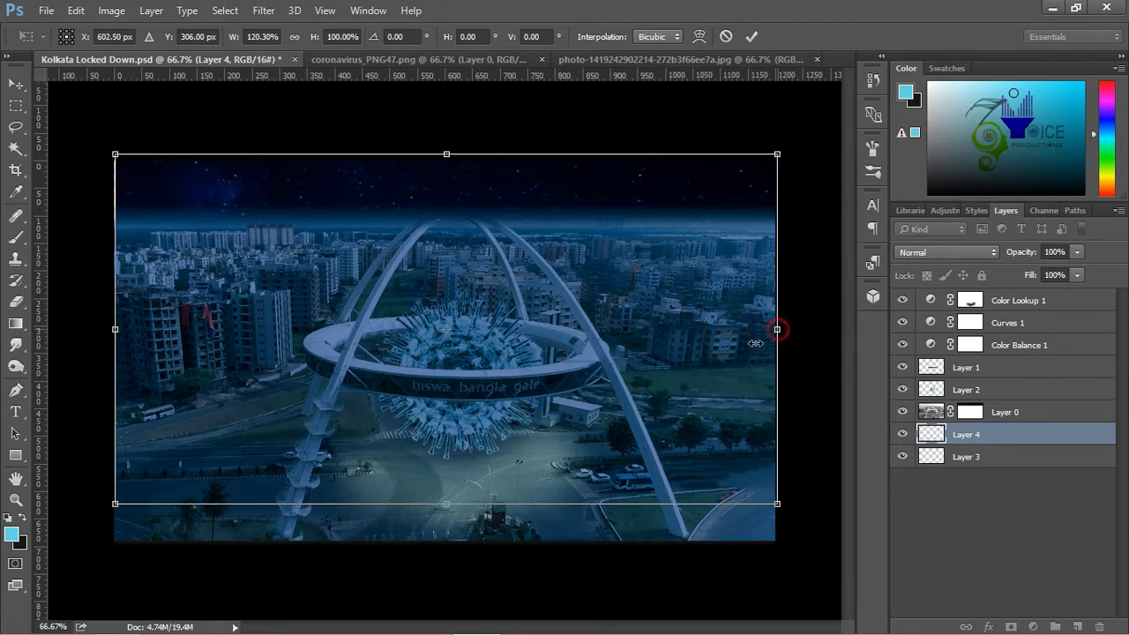
{"action": "left_click_drag", "start_coordinate": [446, 503], "coordinate": [462, 236]}
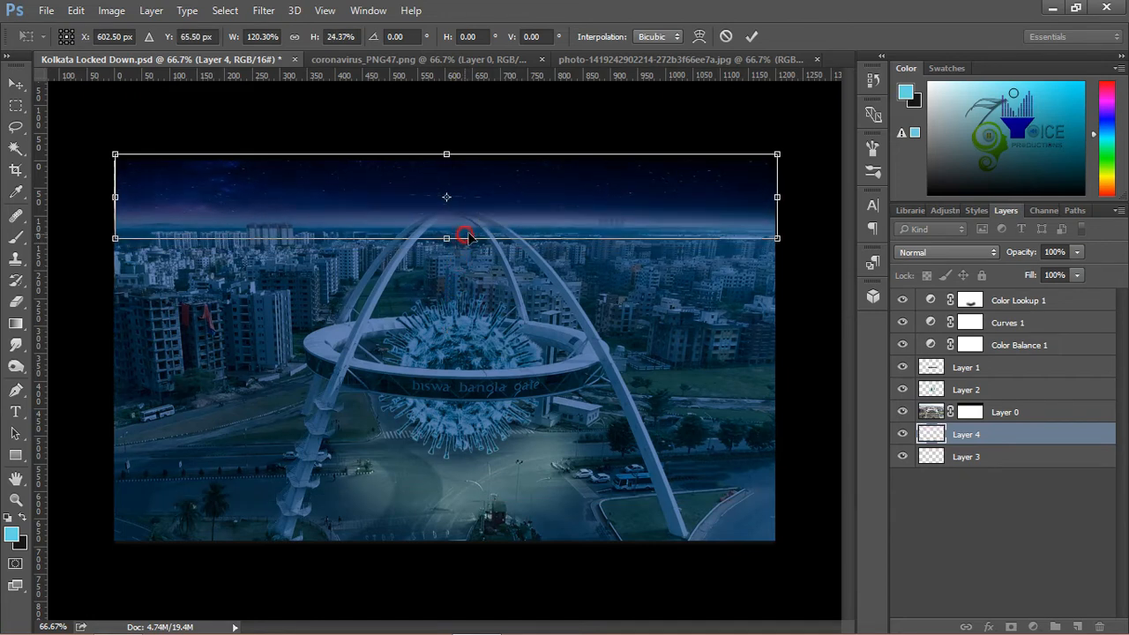
{"action": "key", "text": "Return"}
{"action": "key", "text": "ctrl+t"}
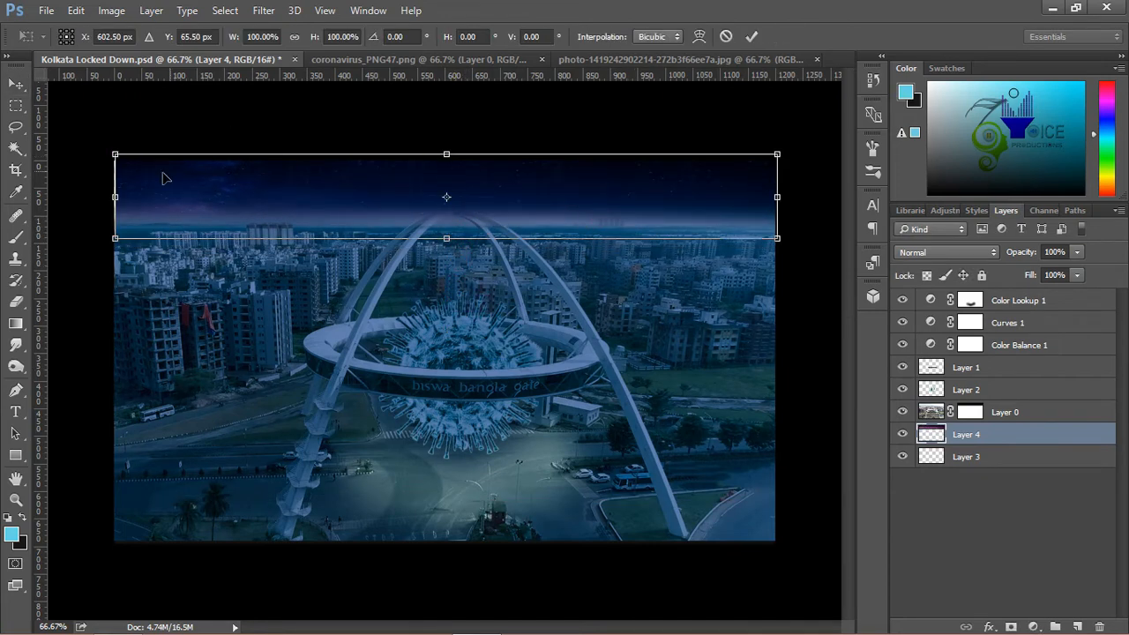
{"action": "double_click", "coordinate": [226, 191]}
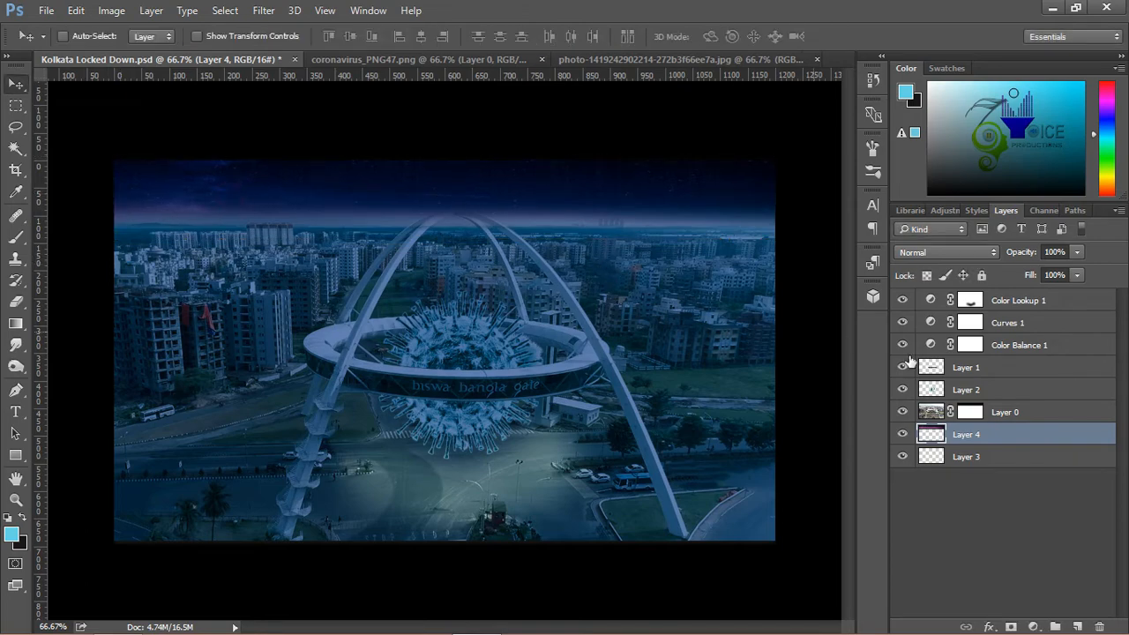
- Paint white on Layer 0's mask with a small soft brush at 51% opacity to restore the top of the gate's arch
{"action": "left_click", "coordinate": [970, 412]}
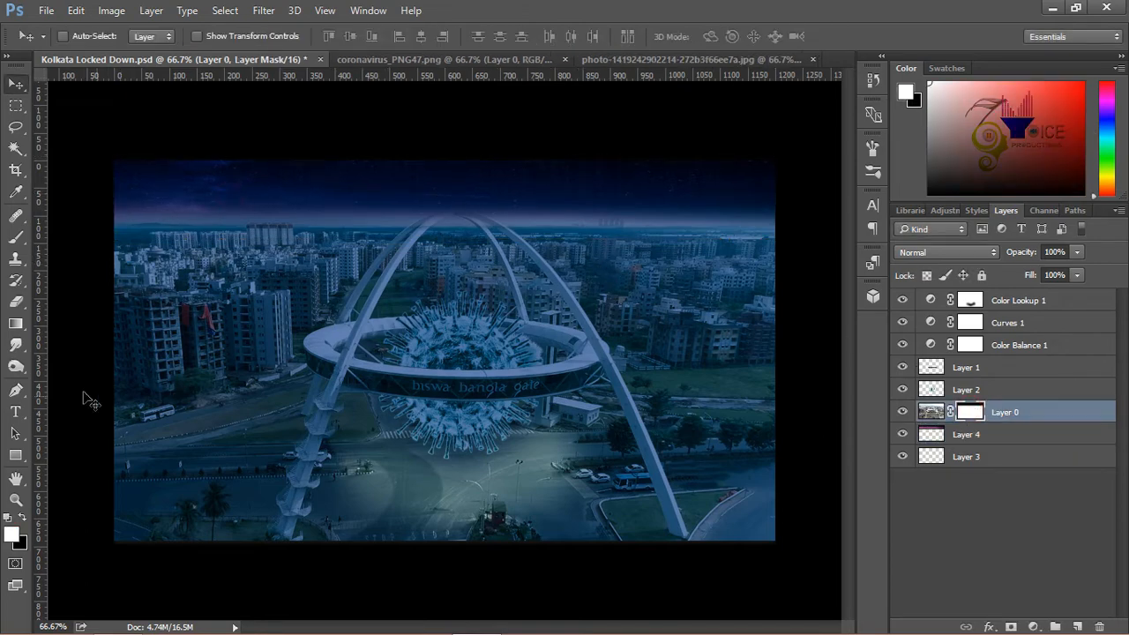
{"action": "left_click", "coordinate": [20, 243]}
{"action": "left_click", "coordinate": [446, 194], "text": "ctrl"}
{"action": "mouse_move", "coordinate": [486, 174]}
{"action": "left_mouse_down"}
{"action": "mouse_move", "coordinate": [471, 239]}
{"action": "mouse_move", "coordinate": [445, 247]}
{"action": "left_mouse_up"}
{"action": "left_click", "coordinate": [445, 247], "text": "ctrl"}
{"action": "key", "text": "bracketleft"}
{"action": "key", "text": "bracketleft"}
{"action": "key", "text": "bracketleft"}
{"action": "key", "text": "bracketleft"}
{"action": "key", "text": "bracketleft"}
{"action": "key", "text": "bracketleft"}
{"action": "key", "text": "bracketleft"}
{"action": "key", "text": "bracketleft"}
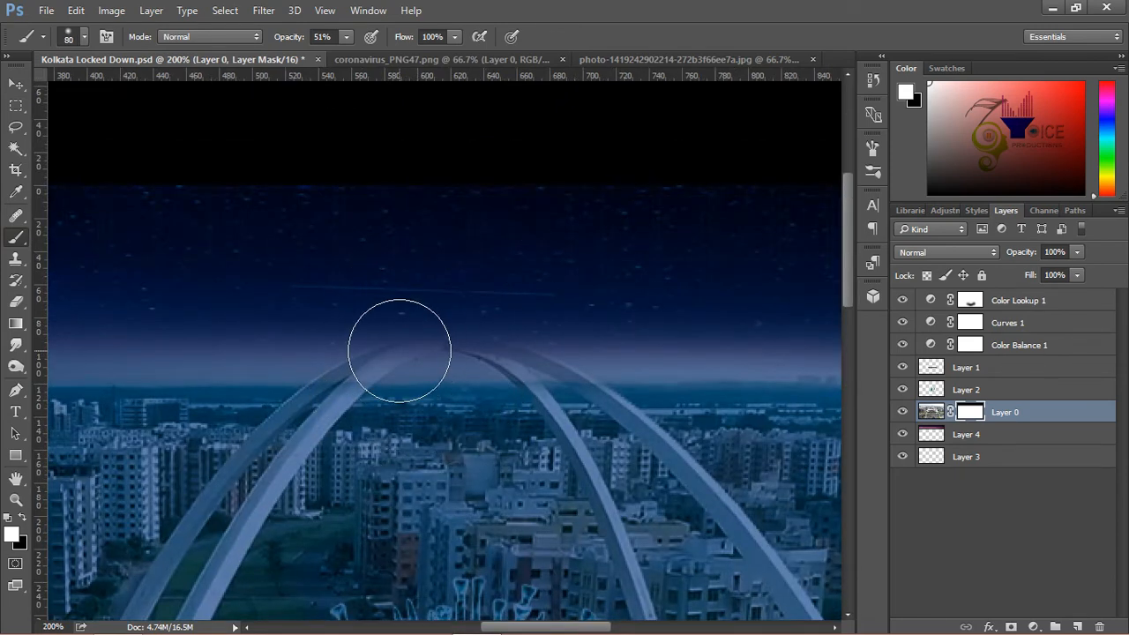
{"action": "mouse_move", "coordinate": [391, 357]}
{"action": "left_mouse_down"}
{"action": "mouse_move", "coordinate": [501, 355]}
{"action": "mouse_move", "coordinate": [488, 351]}
{"action": "mouse_move", "coordinate": [560, 386]}
{"action": "left_mouse_up"}
{"action": "key", "text": "x"}
{"action": "key", "text": "x"}
{"action": "key", "text": "ctrl+0"}
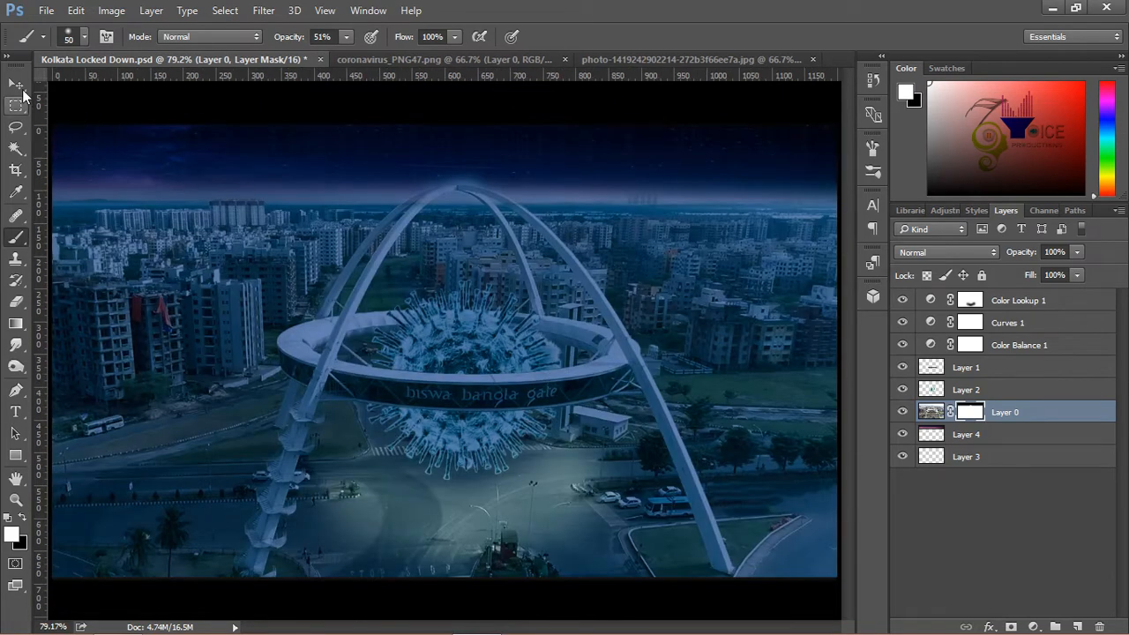
{"action": "key", "text": "v"}
{"action": "key", "text": "ctrl+minus"}
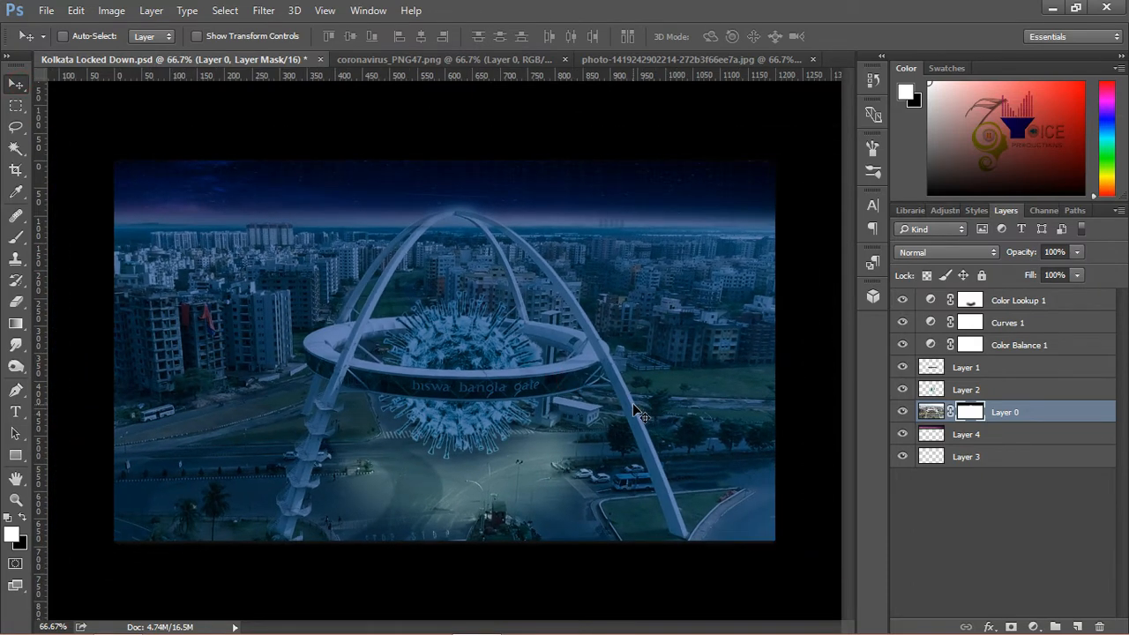
- Group all layers from Layer 4 up to Color Lookup 1, leaving Layer 3 outside the group
{"action": "left_click", "coordinate": [1008, 490]}
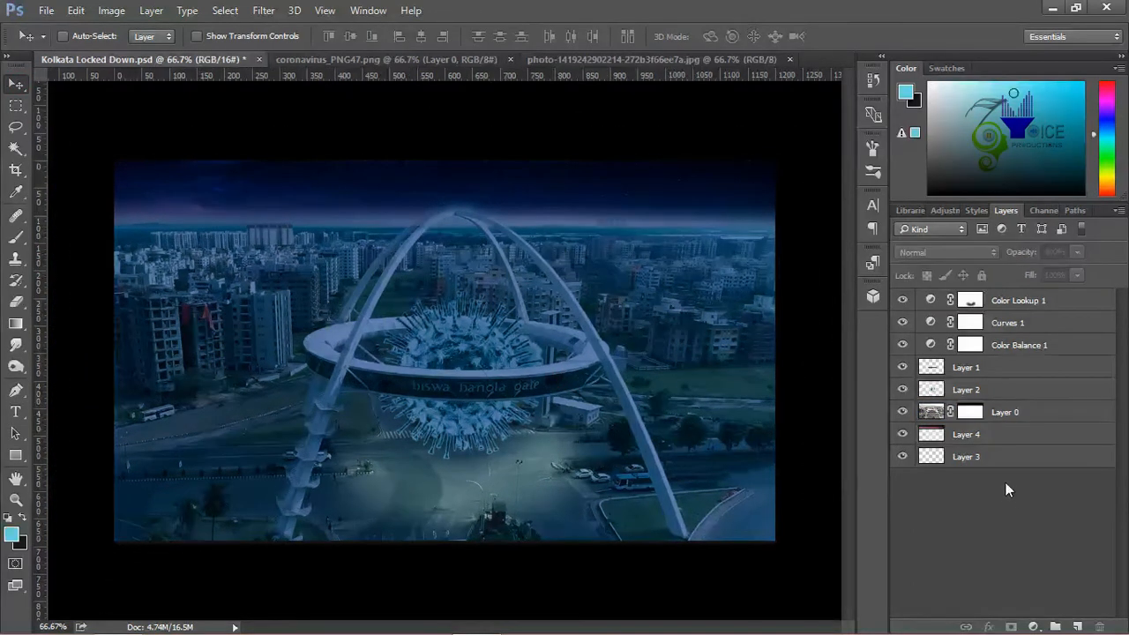
{"action": "left_click", "coordinate": [1002, 435]}
{"action": "left_click", "coordinate": [992, 301], "text": "shift"}
{"action": "key", "text": "ctrl+g"}
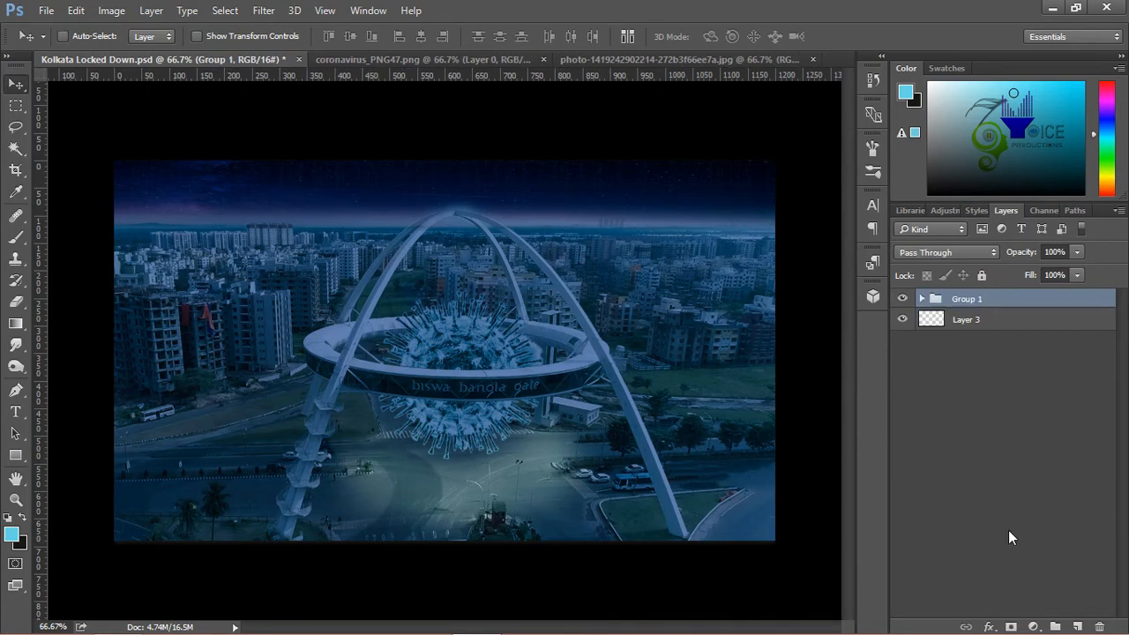
- Add a Curves adjustment layer above Group 1 and raise the RGB midtones strongly to brighten the whole composite
{"action": "left_click", "coordinate": [1034, 627]}
{"action": "left_click", "coordinate": [1022, 370]}
{"action": "left_click_drag", "start_coordinate": [952, 394], "coordinate": [923, 372]}
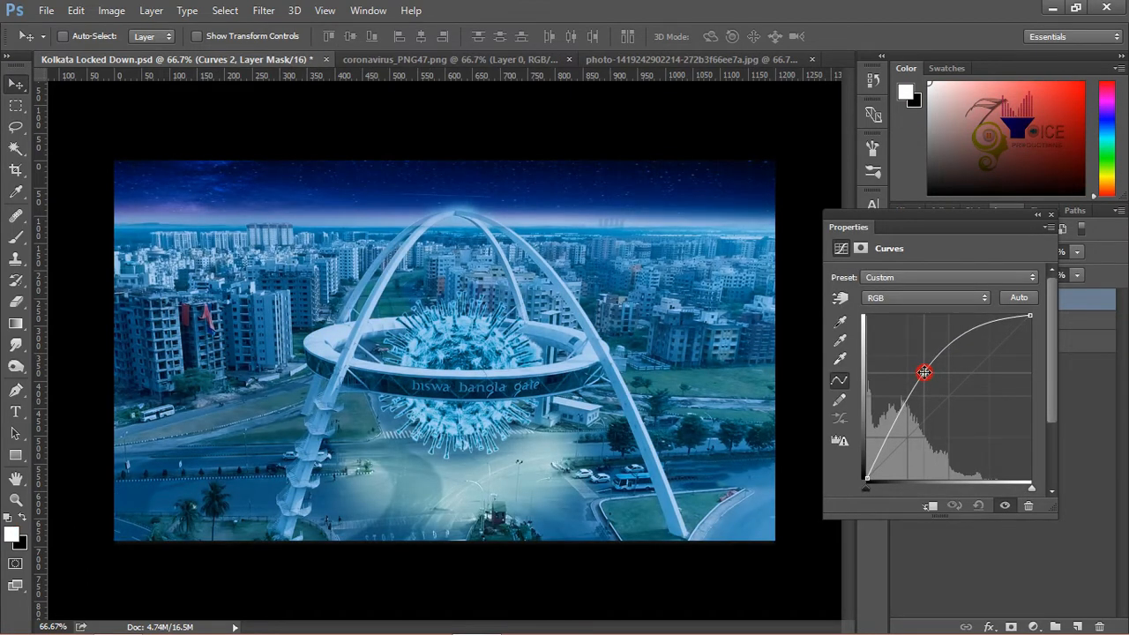